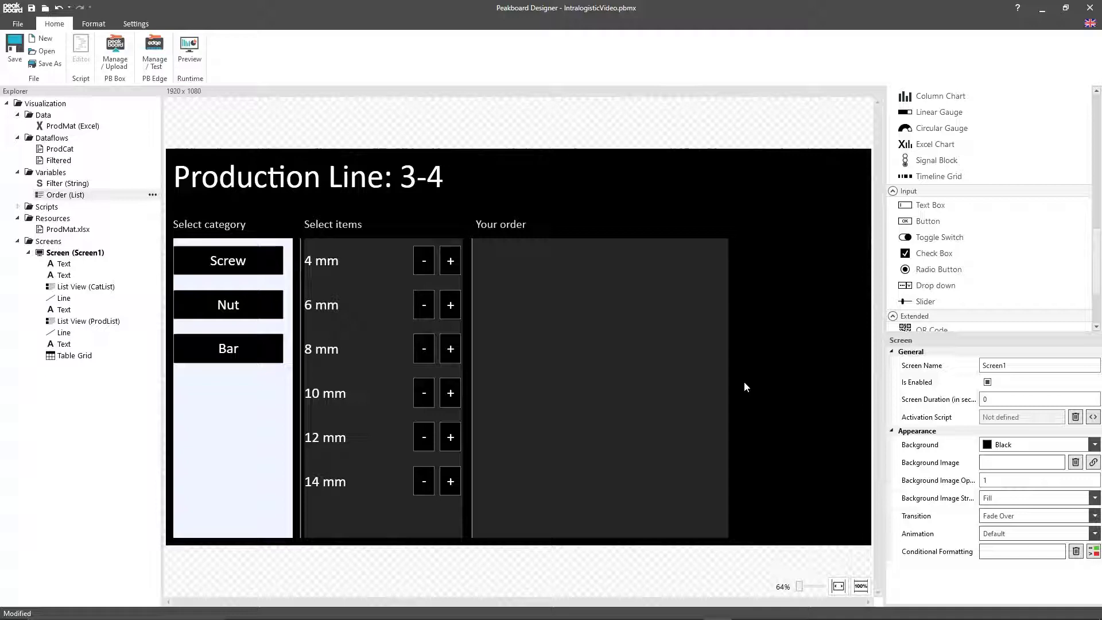
Step: Add an MQTT data source named OrderMQTT that uses the broker demo.peakboard.rocks
right_click(45, 115)
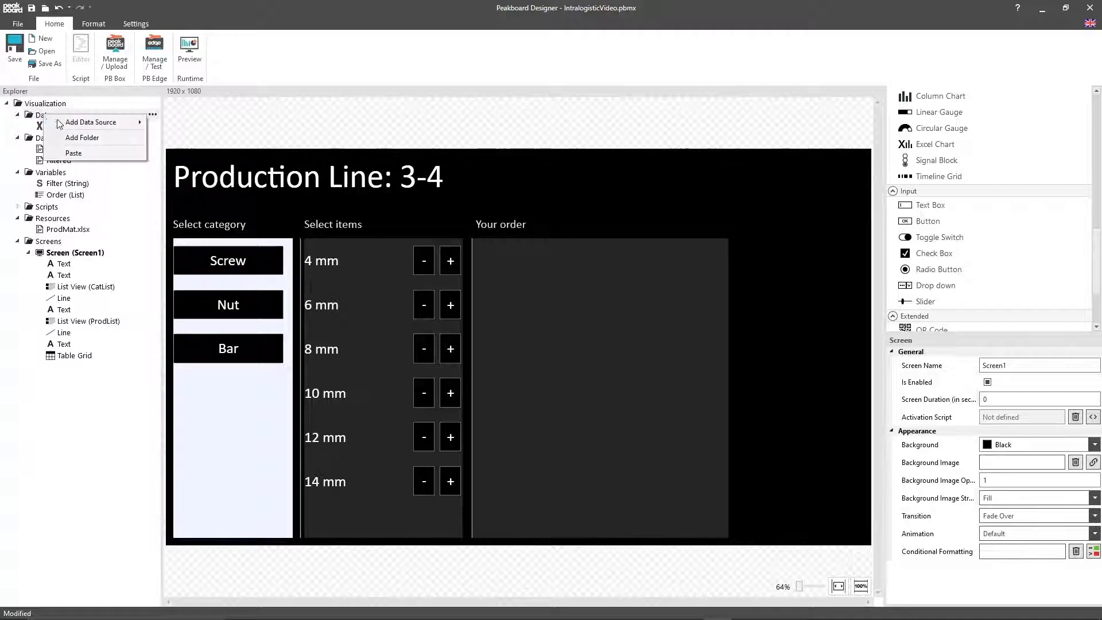
mouse_move(60, 123)
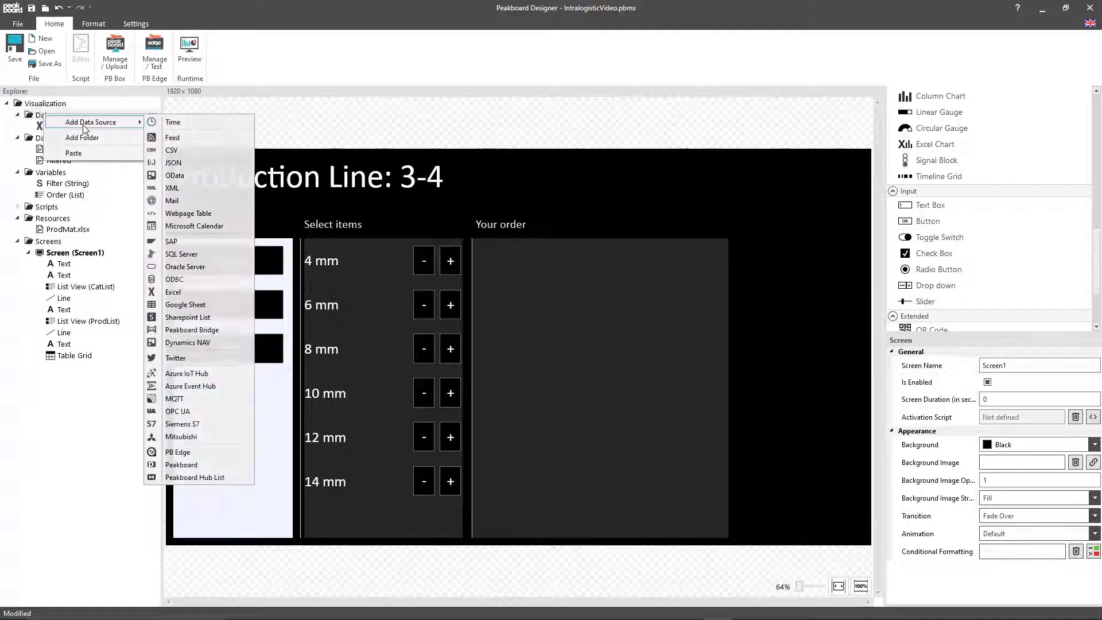
left_click(190, 399)
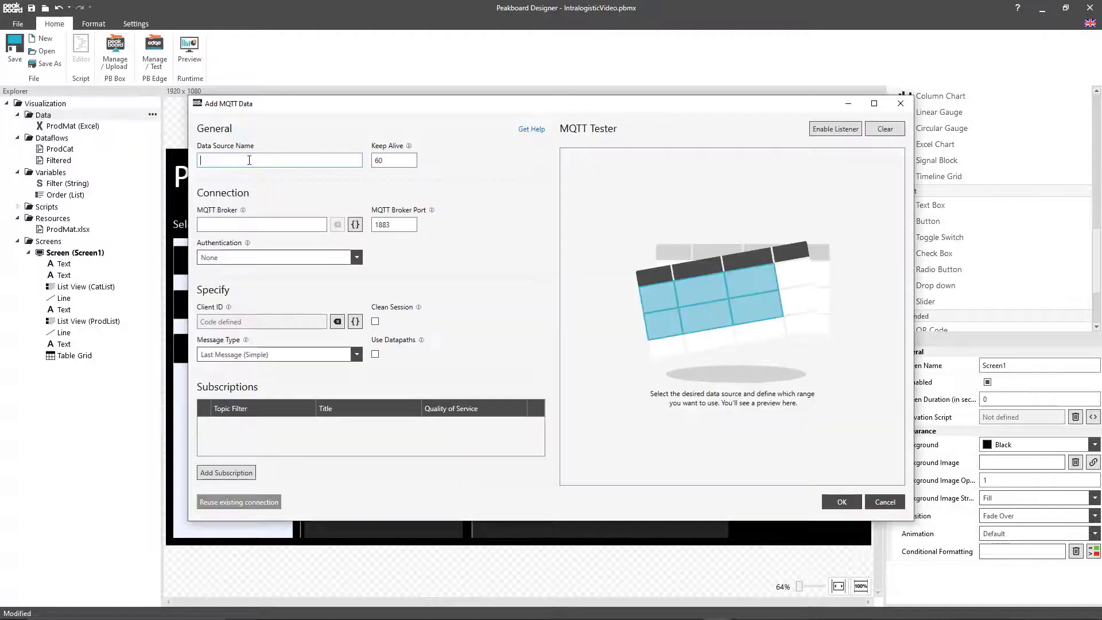
type("OrderMQTT")
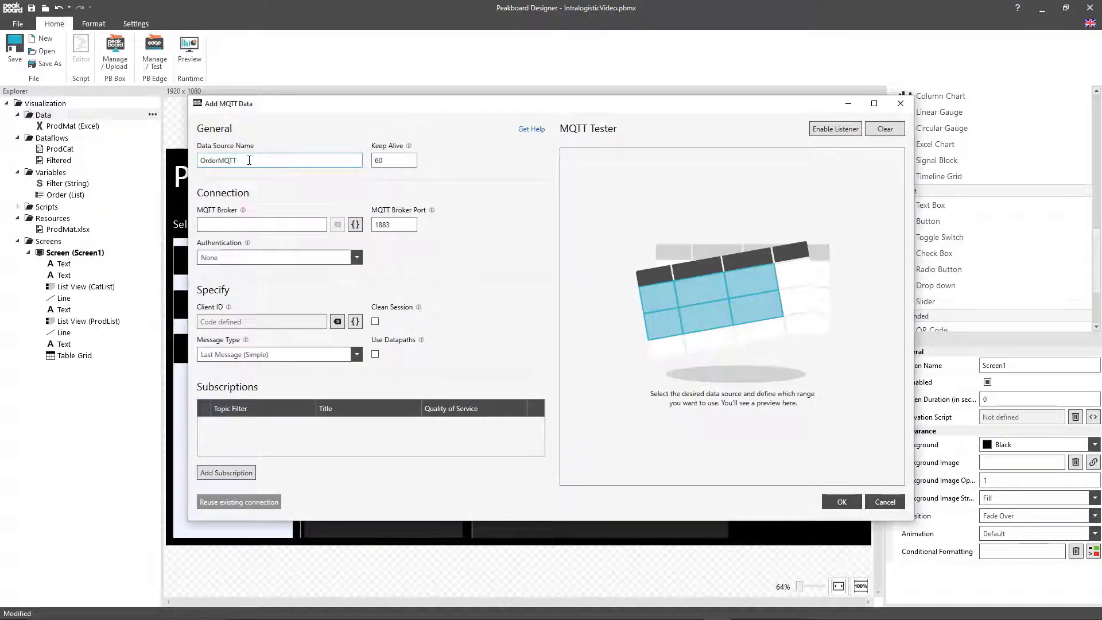
left_click(254, 223)
type("demo.peakboard")
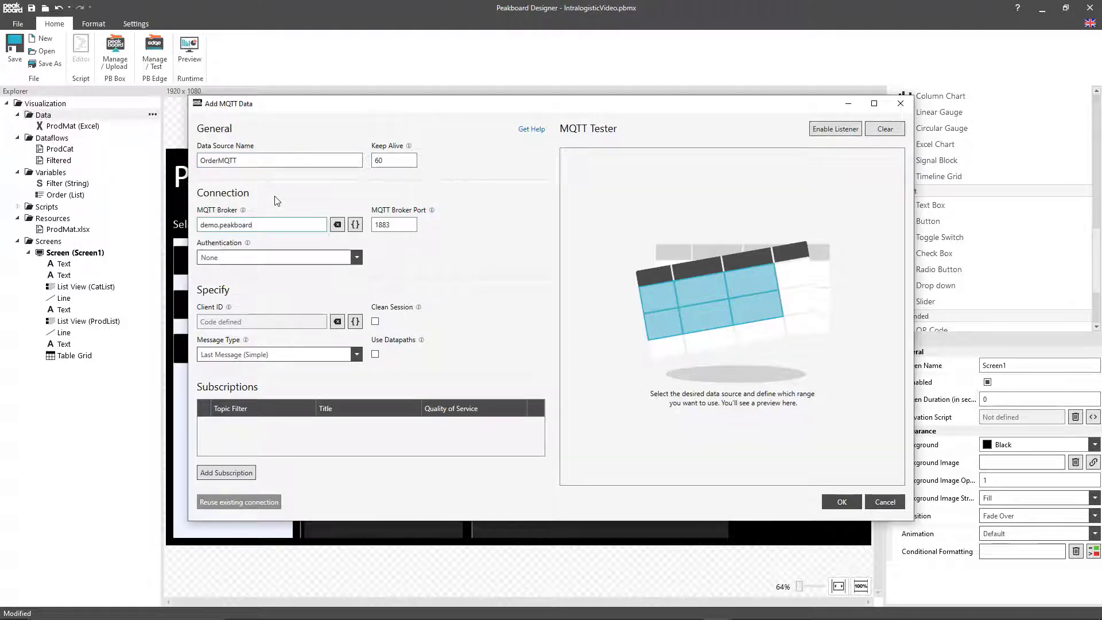
type(".rocks")
Step: Add a subscription with topic filter Order and title Order, and save the MQTT data source
left_click(226, 473)
type("O")
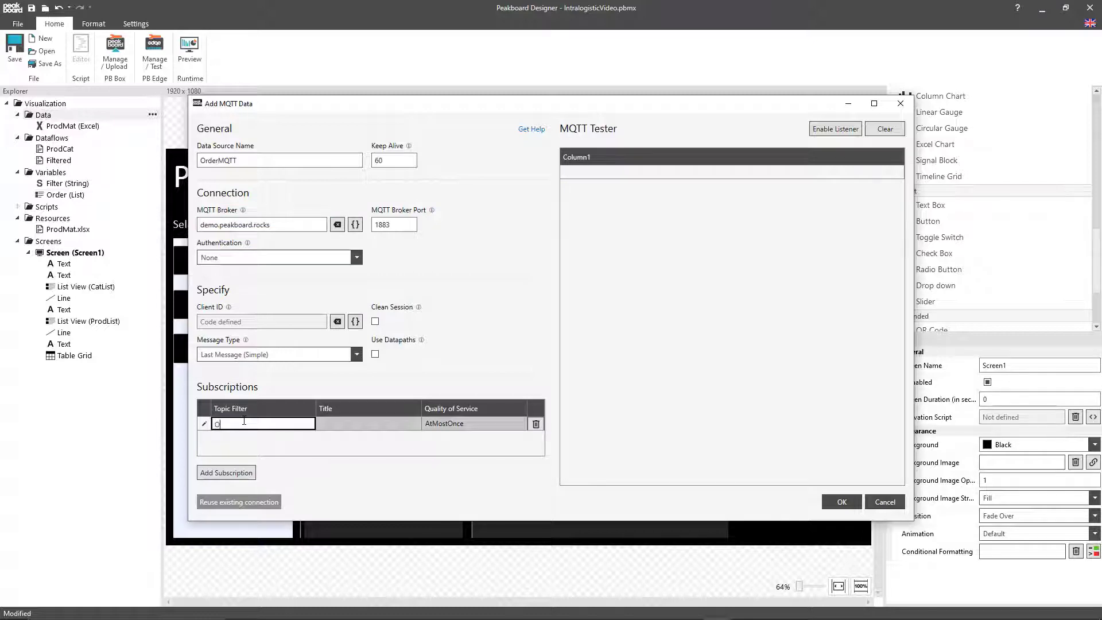
type("rder")
left_click(346, 423)
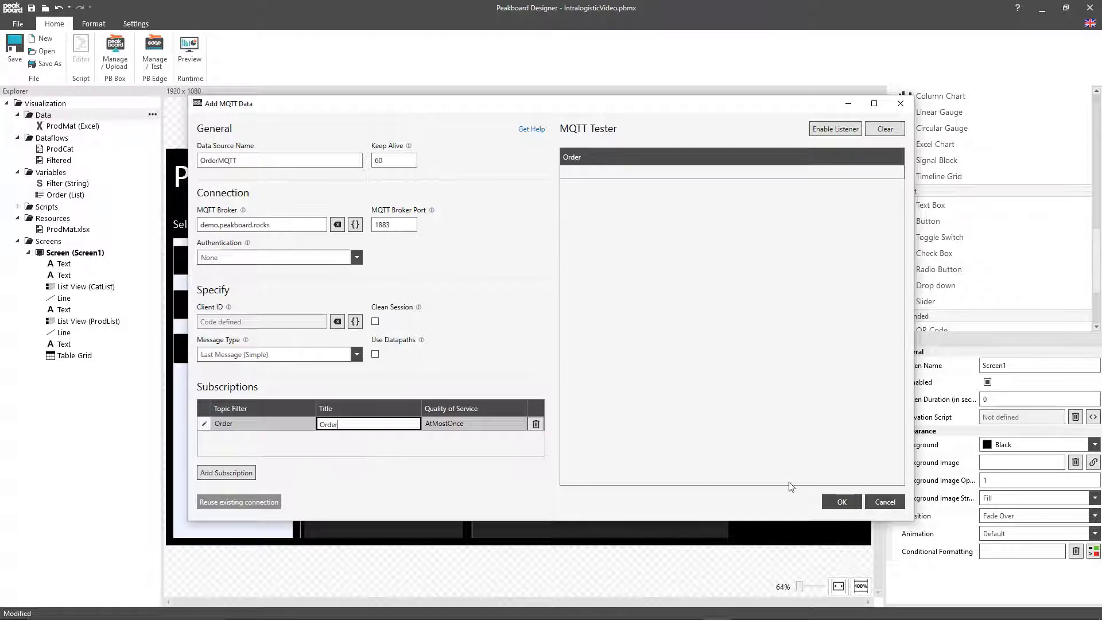
left_click(839, 503)
Step: Duplicate the "Your order" heading and place the copy beside the order table with Left set to 1556
left_click(513, 230)
key("ctrl+c")
key("ctrl+v")
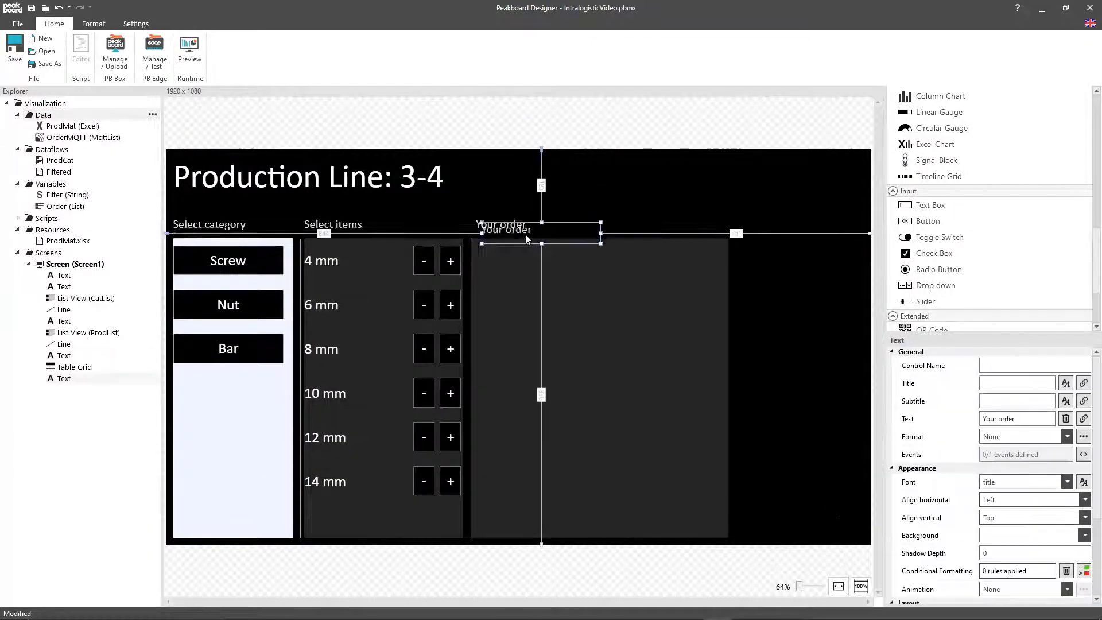
left_click_drag(526, 237, 702, 229)
scroll(923, 498, "down", 5)
double_click(1014, 551)
type("1556")
Step: Add a button below the copied heading and label it "Order Now"
left_click_drag(928, 221, 816, 293)
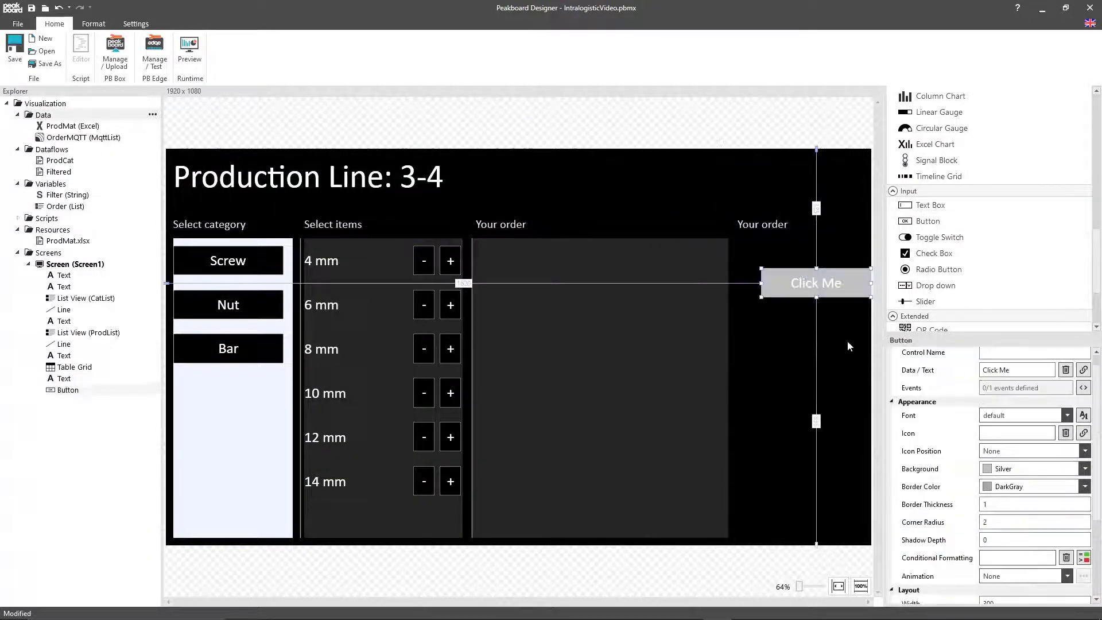
scroll(1028, 400, "up", 2)
left_click(1066, 383)
left_click(1037, 382)
type("Order Now")
Step: Give the Order Now button a black background and a white border
left_click(1020, 482)
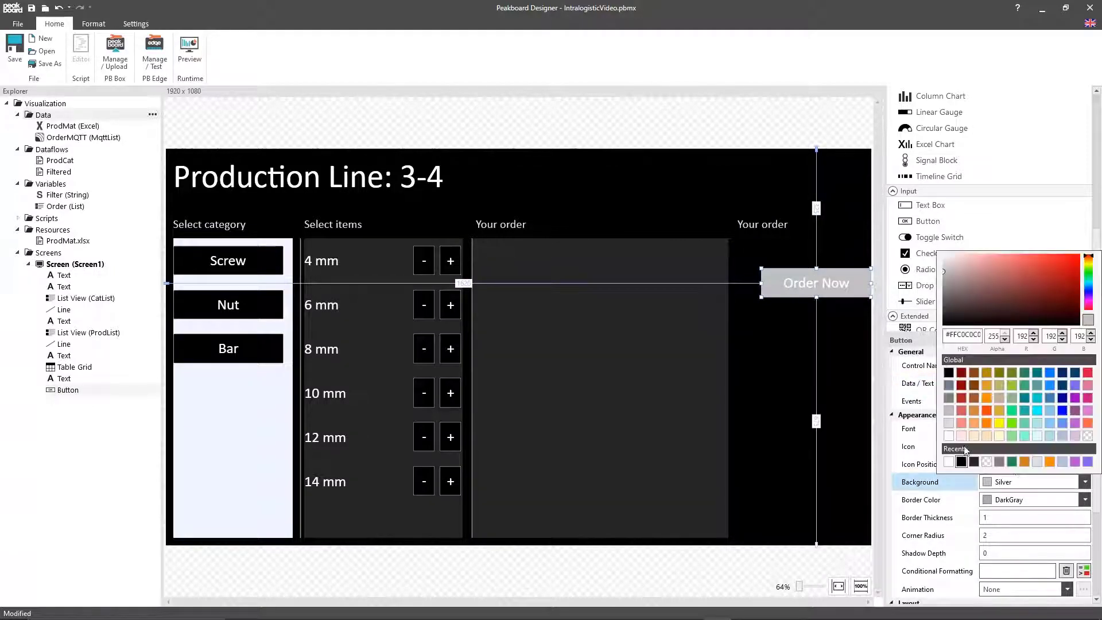
left_click(948, 461)
left_click(1020, 500)
left_click(956, 477)
Step: Set the Order Now button's width to 324, top to 244 and left to 1556
scroll(949, 456, "down", 5)
double_click(1023, 482)
type("324")
key("Tab")
key("Tab")
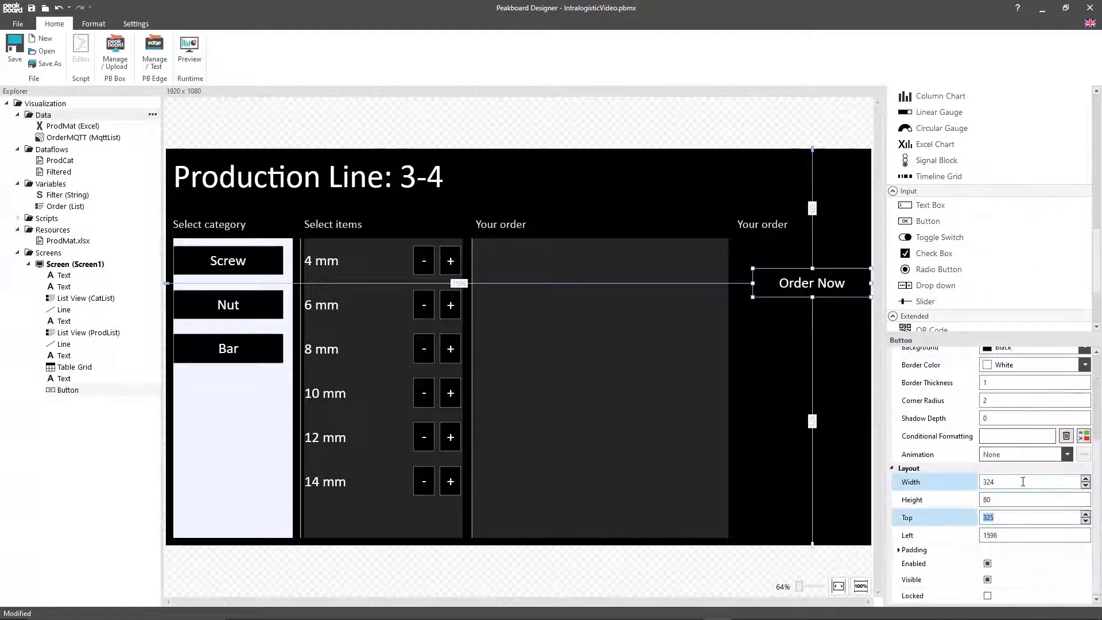
type("244")
key("Tab")
type("1556")
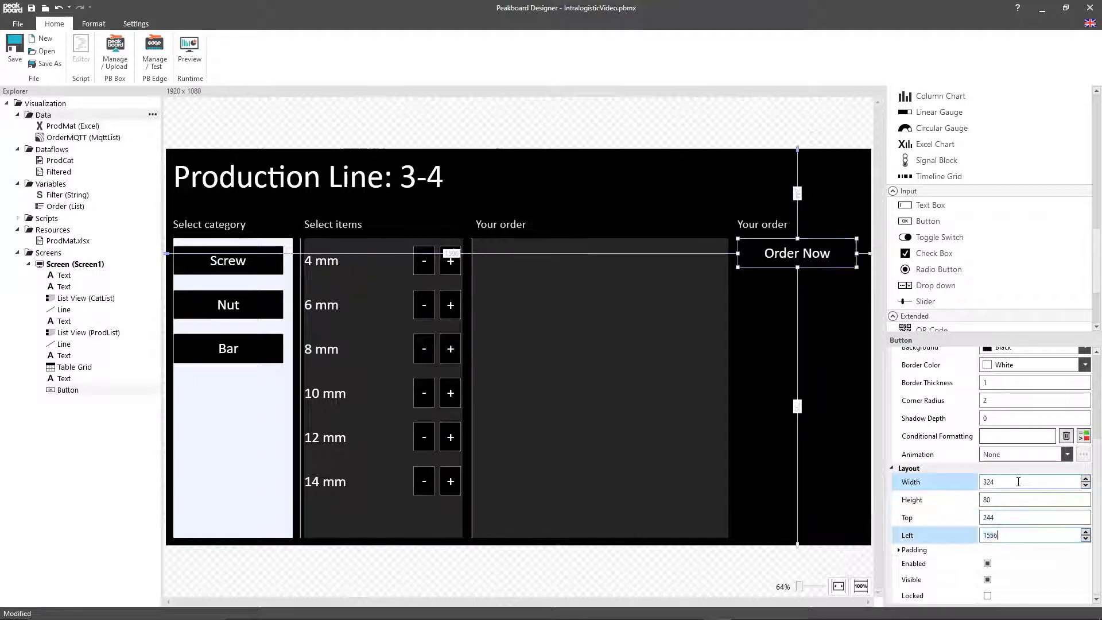
Step: Open the Order Now button's tapped script and declare local ordertext = ''
left_click(817, 259)
double_click(818, 264)
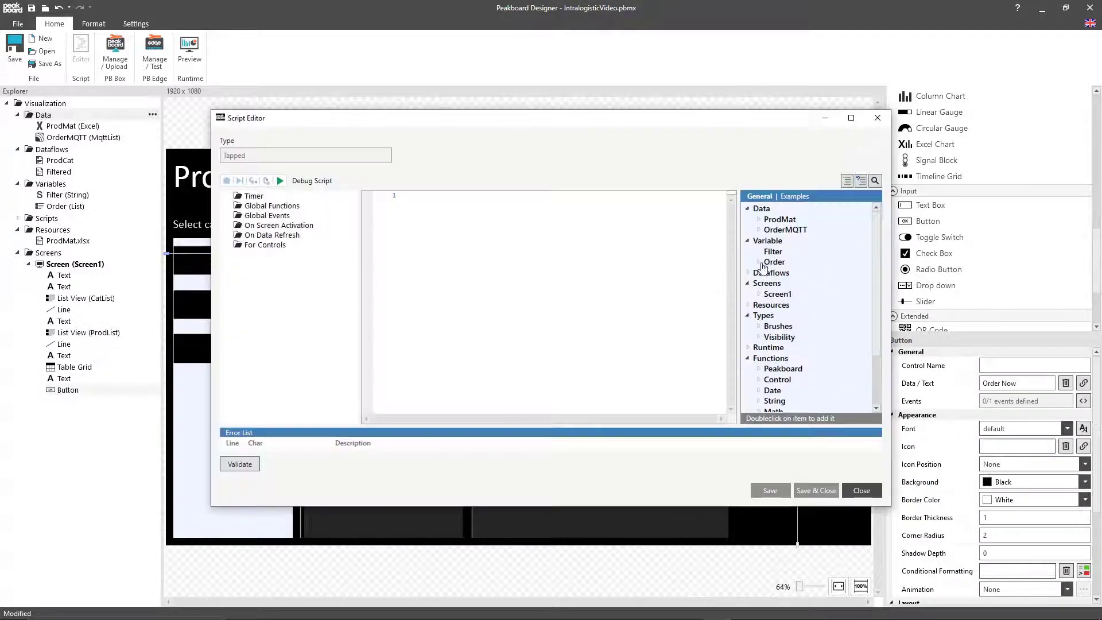
type("loc")
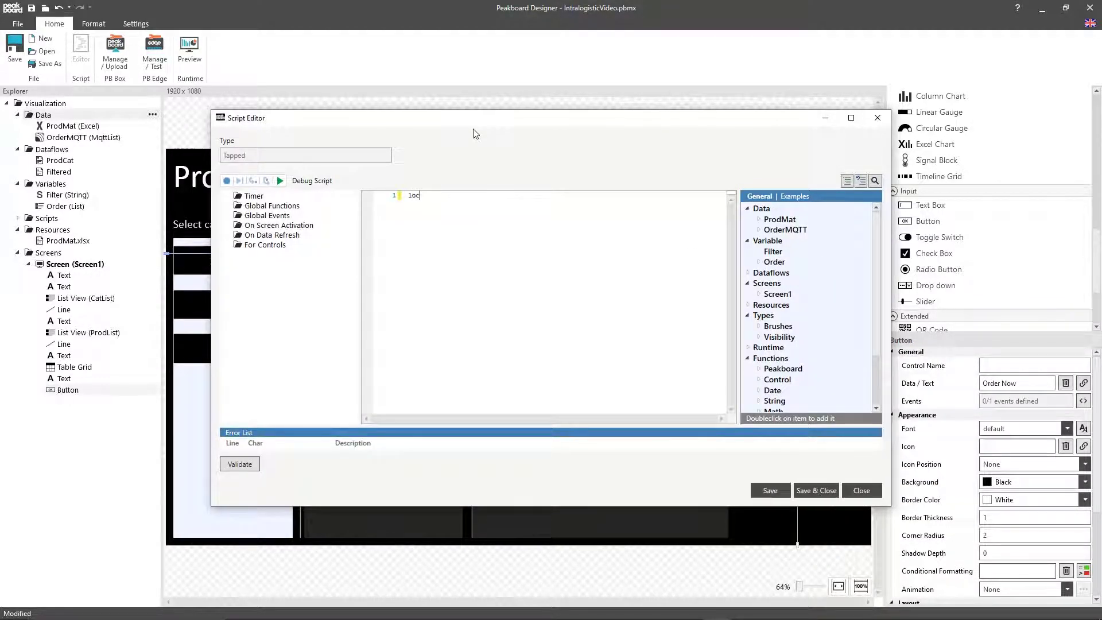
type("al ordertext = '")
key("Return")
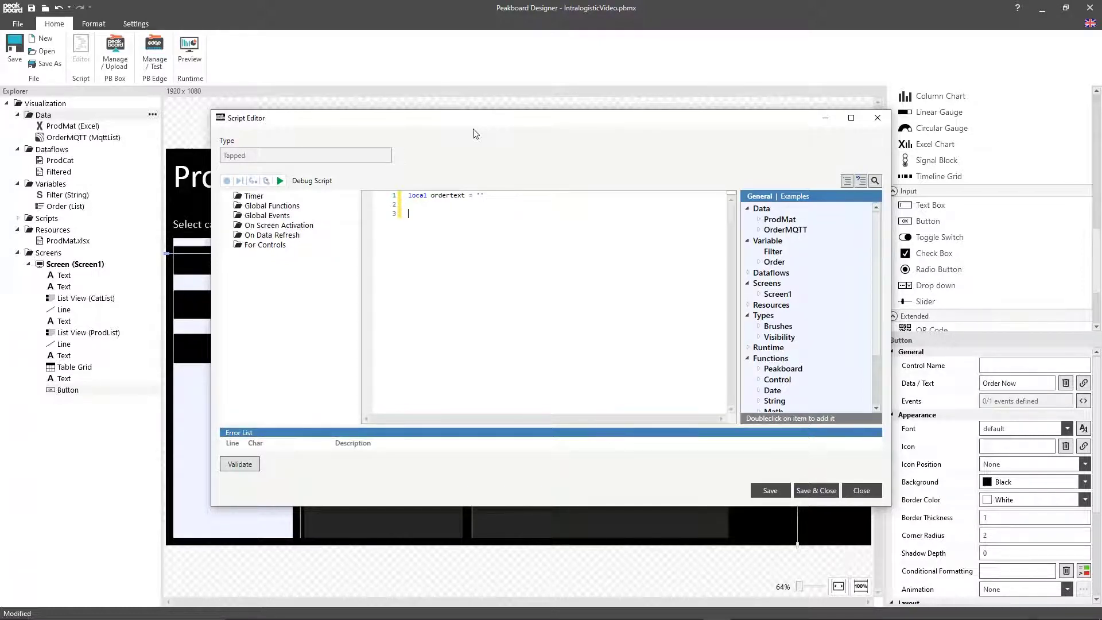
Step: Insert a for loop running index from 0 to data.Order.count-1
type("for")
key("Tab")
key("Tab")
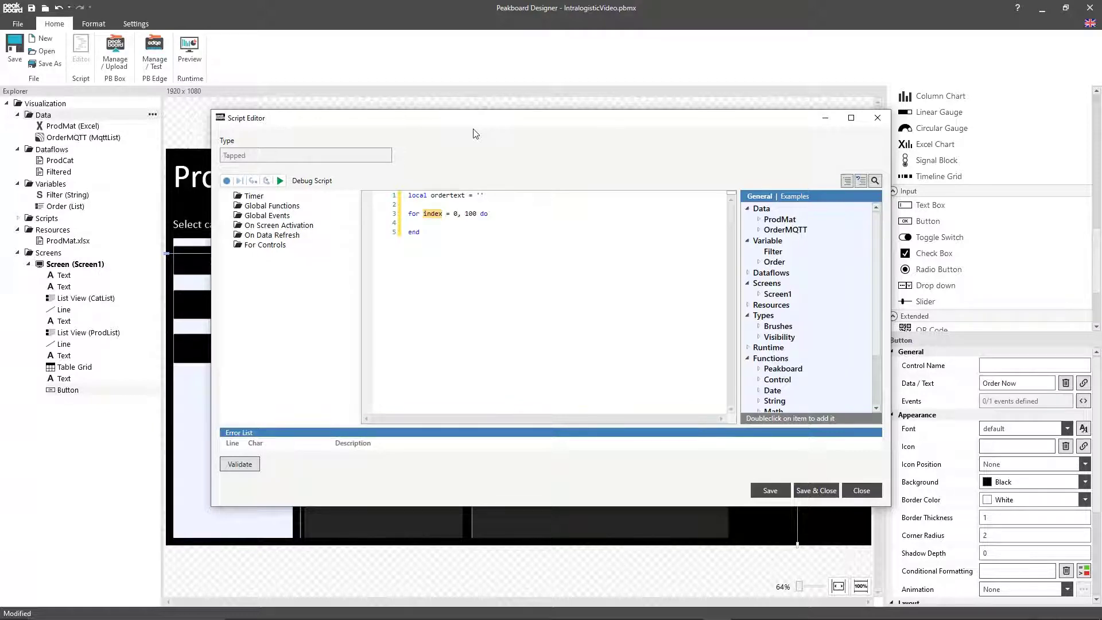
key("Delete")
key("Delete")
key("Delete")
type("data.Order.count-1")
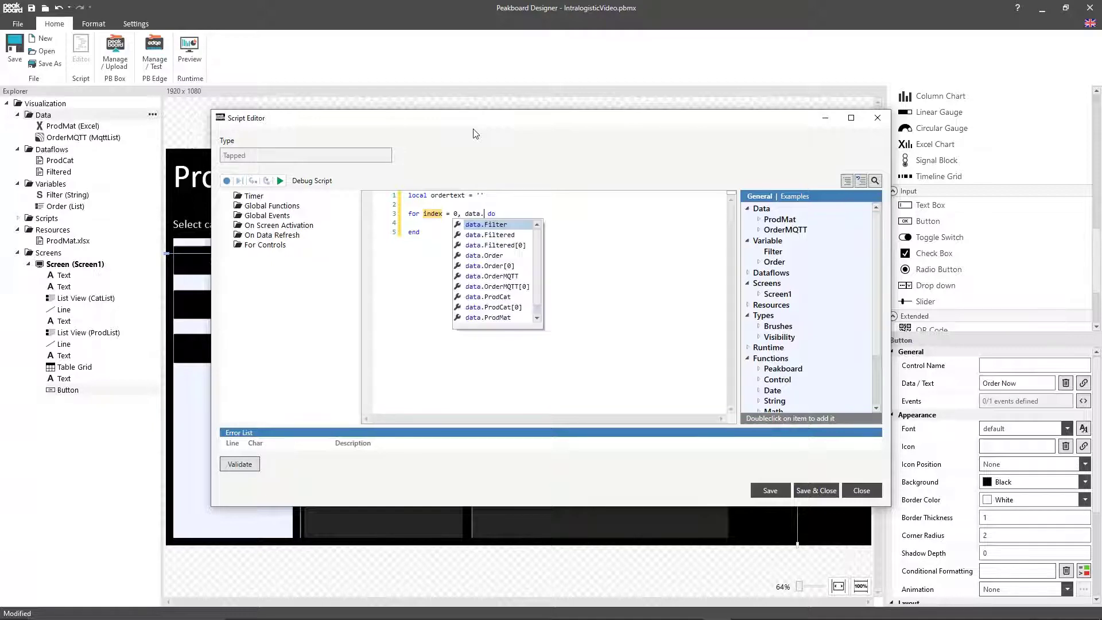
key("Down")
Step: In the loop, append data.Order[index].Product, ' : ', data.Order[index].Amount and a '; ' separator to ordertext
type("ordertext = ordertext .. data.")
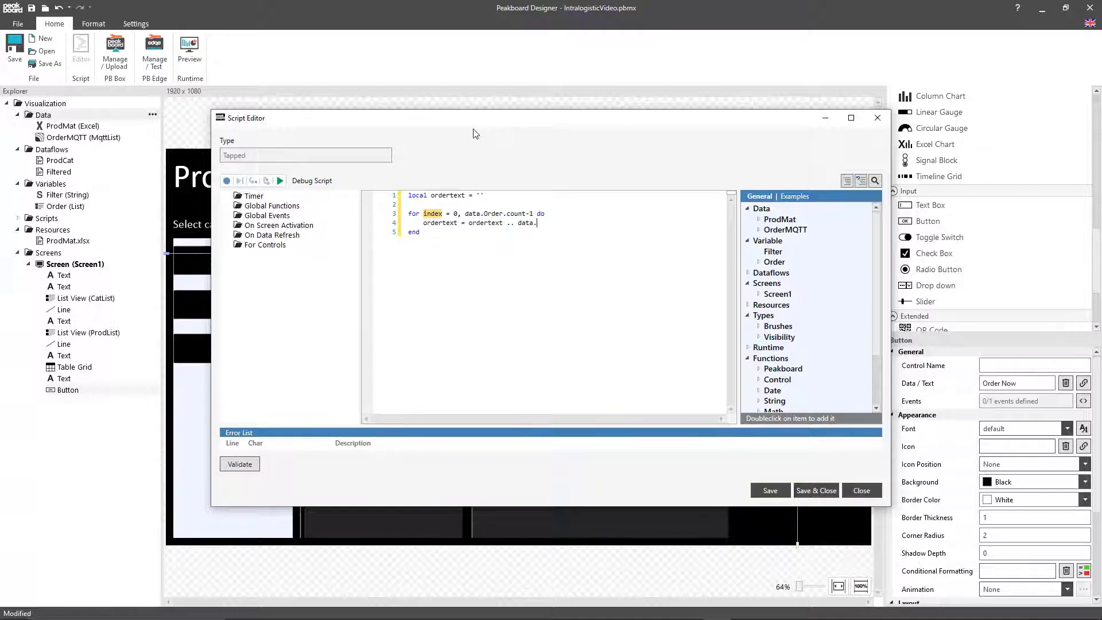
type("Order[0].Product")
key("Left")
key("Left")
key("Left")
key("Left")
key("Left")
key("Left")
key("Left")
key("Left")
key("Left")
key("BackSpace")
type("index")
key("End")
type(".. ' : ' .. data.Order[index].Amount .. ';")
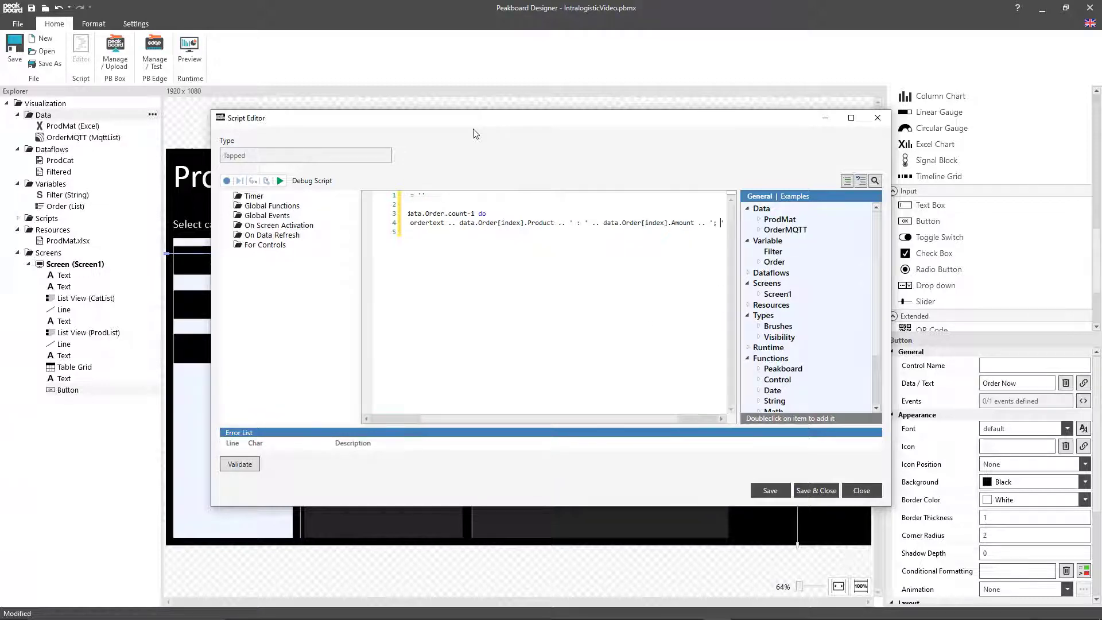
Step: After the loop, insert the OrderMQTT publish function with topic 'orders/3-4' and ordertext as the message
key("Down")
key("Return")
key("Return")
left_click(759, 230)
scroll(794, 322, "down", 2)
double_click(787, 335)
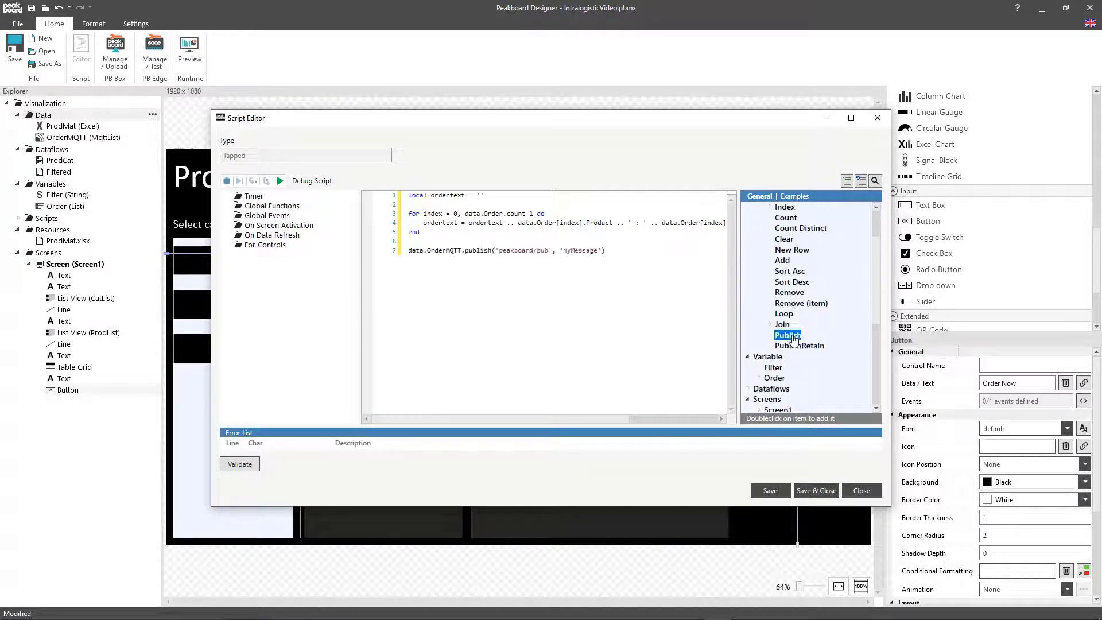
left_click_drag(499, 251, 550, 250)
type("orders/3-4")
double_click(576, 250)
type("ordertext")
Step: Add a runtime.shownotification line with the message 'Parts ordered!' and save and close the script
key("Return")
key("Return")
type("runtime.sh")
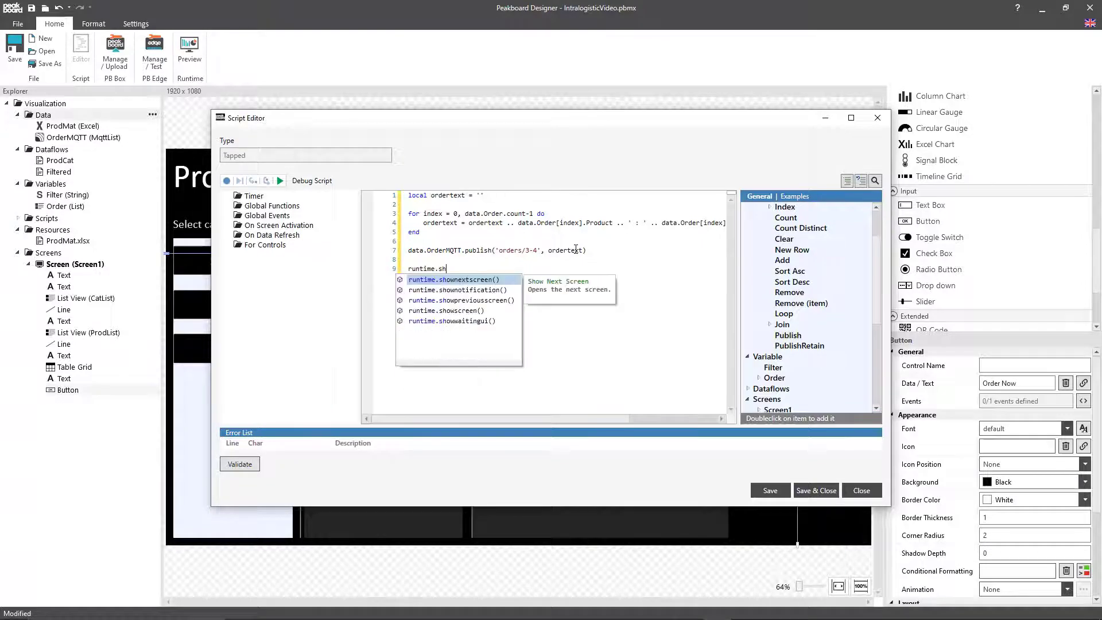
key("Return")
type("'Parts ordered")
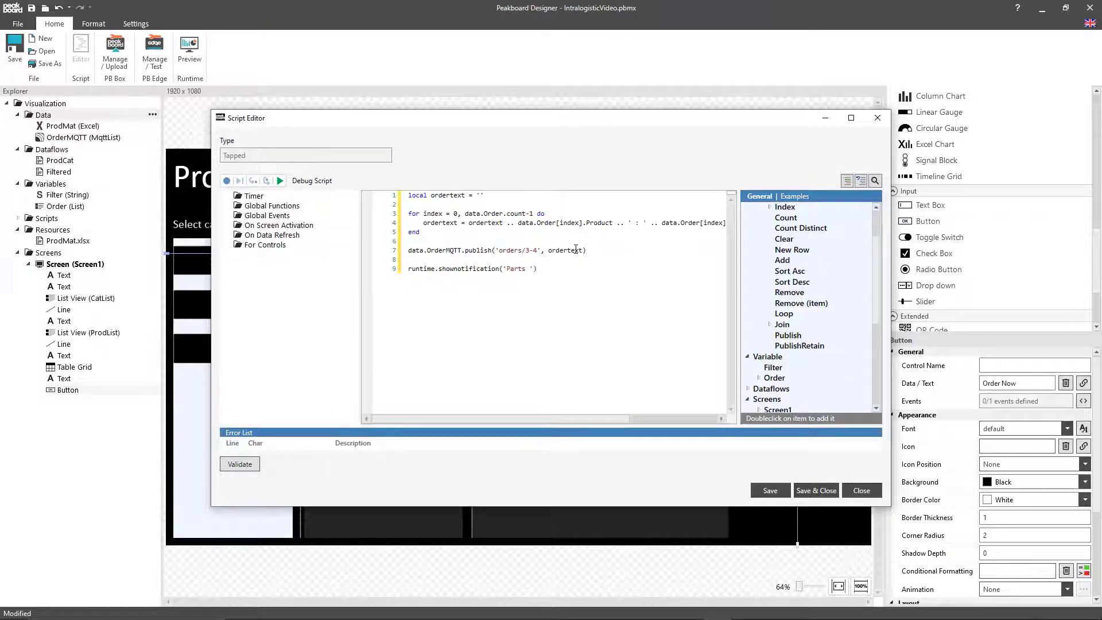
type("!")
left_click(812, 494)
Step: Duplicate the heading above the Order Now button and left-align the copy with the original
left_click(758, 226)
key("ctrl+c")
key("ctrl+v")
left_click_drag(754, 243, 740, 320)
left_click(753, 226, "ctrl")
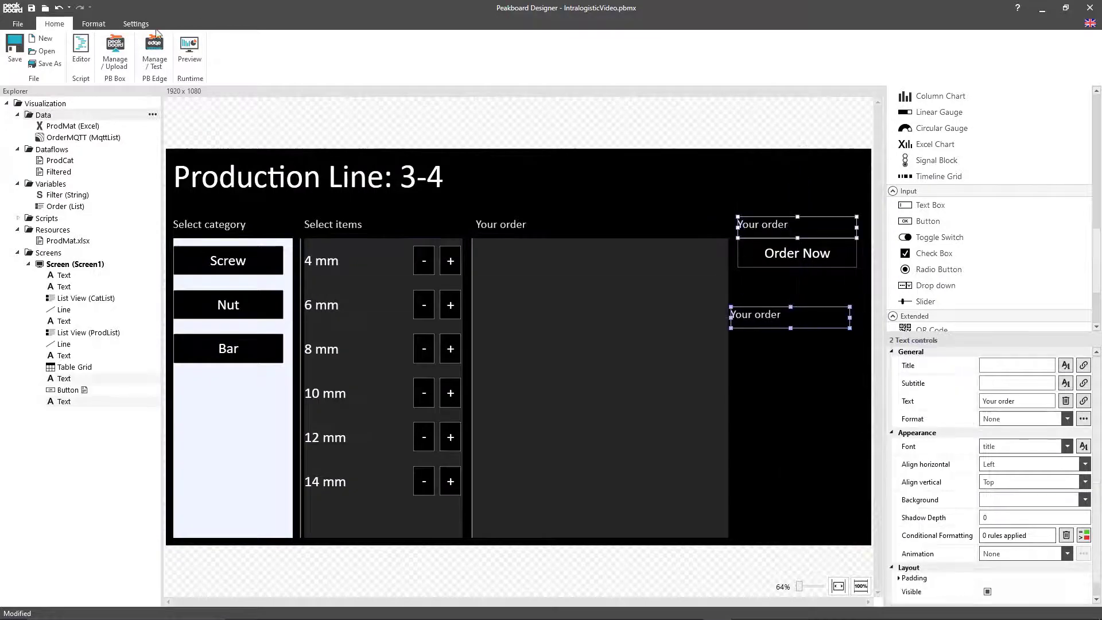
left_click(94, 24)
left_click(117, 38)
Step: Set the copied heading's top to 921 and change its text to "Parts recieved"
left_click(763, 316)
scroll(1012, 534, "down", 3)
double_click(1014, 534)
type("9")
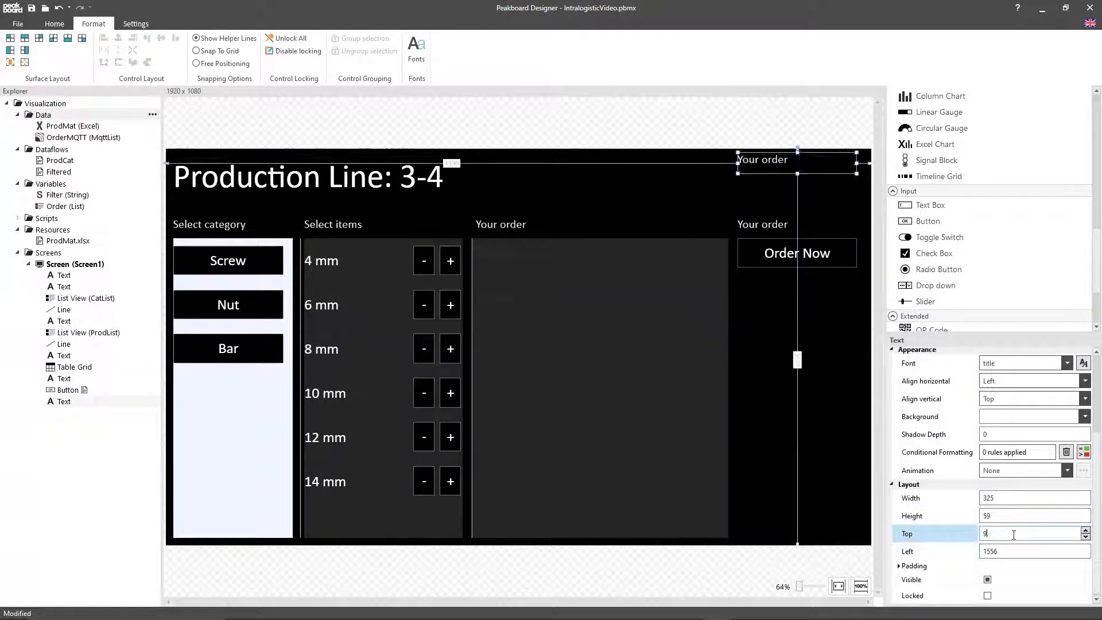
type("21")
double_click(770, 498)
left_click_drag(521, 249, 414, 227)
type("Parts recieved")
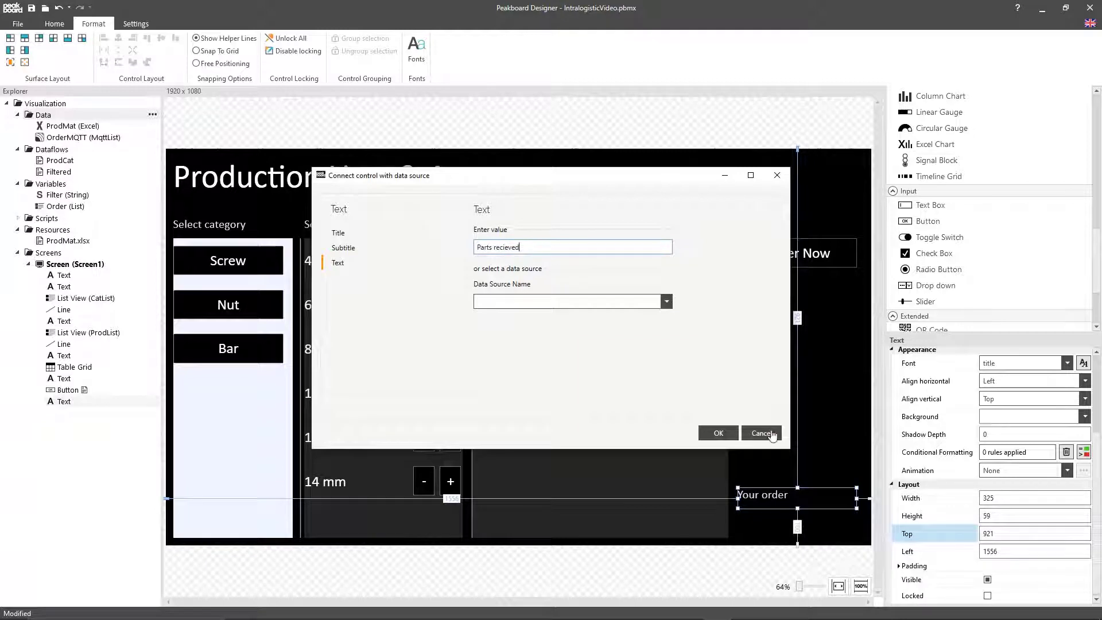
left_click(720, 434)
Step: Duplicate the Order Now button and place the copy under the "Parts recieved" heading with Top set to 980
left_click(774, 255)
key("ctrl+c")
key("ctrl+v")
left_click_drag(774, 266, 759, 295)
scroll(1012, 488, "down", 3)
double_click(1014, 518)
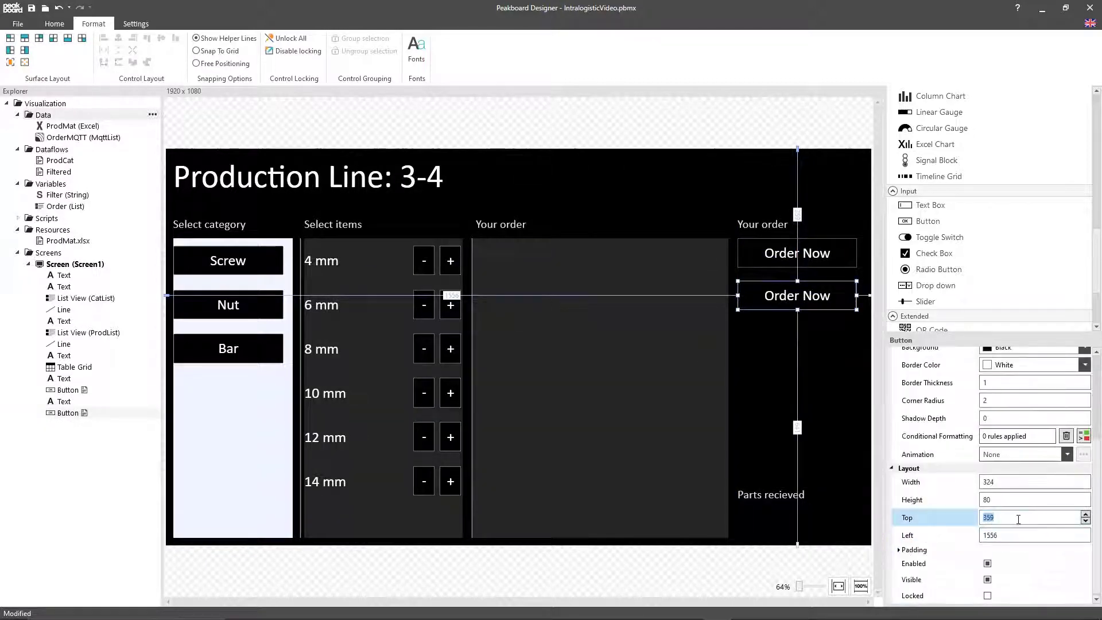
type("980")
Step: Replace the copied button's tapped script with data.Order.clear() and a runtime.shownotification line reading 'Order placed'
double_click(822, 524)
key("ctrl+a")
key("Delete")
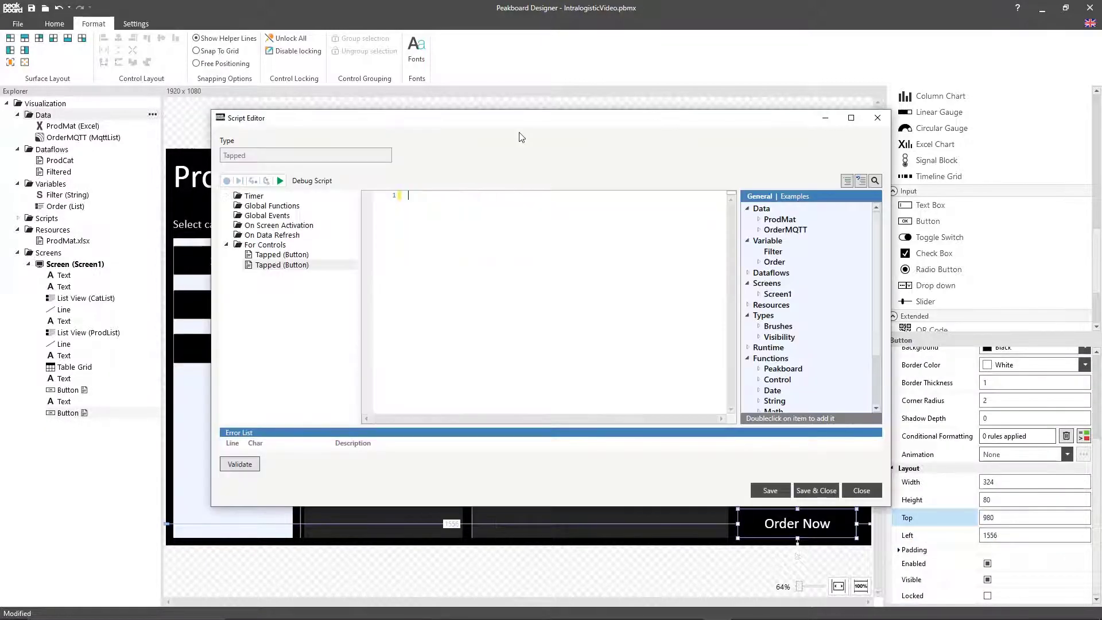
type("data.Order.cl")
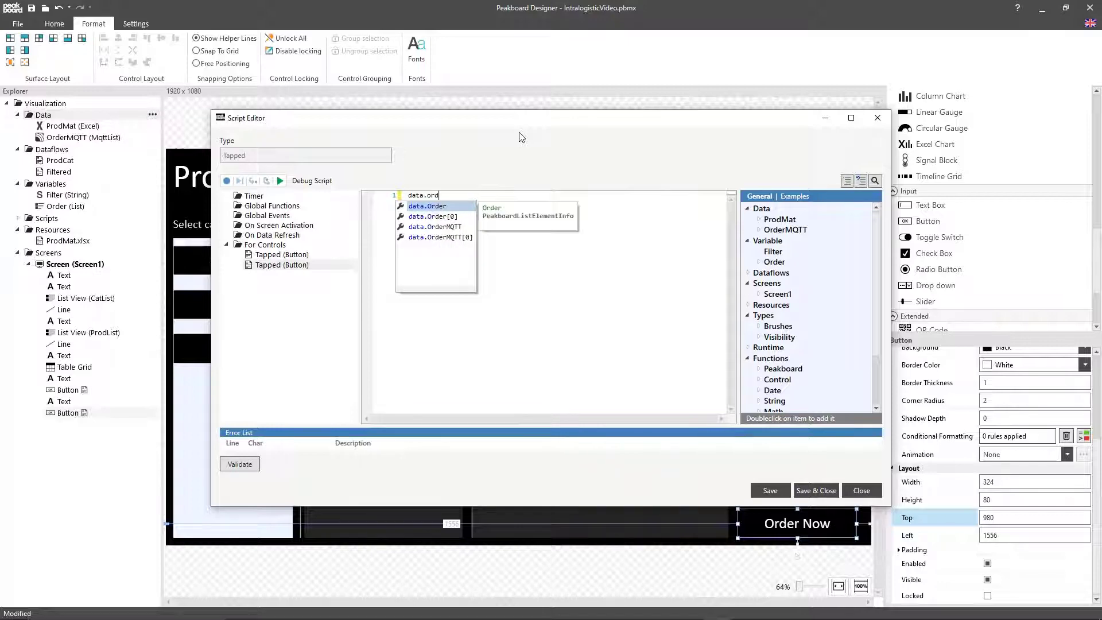
key("Return")
key("Return")
type("runtime.shownotification('O')")
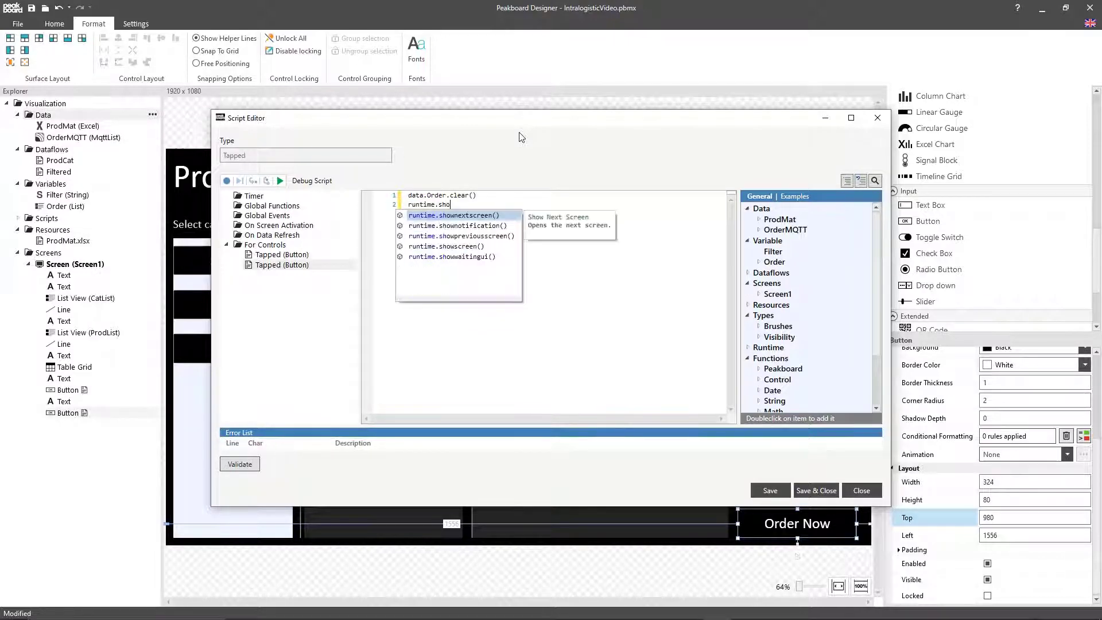
type("rder placed")
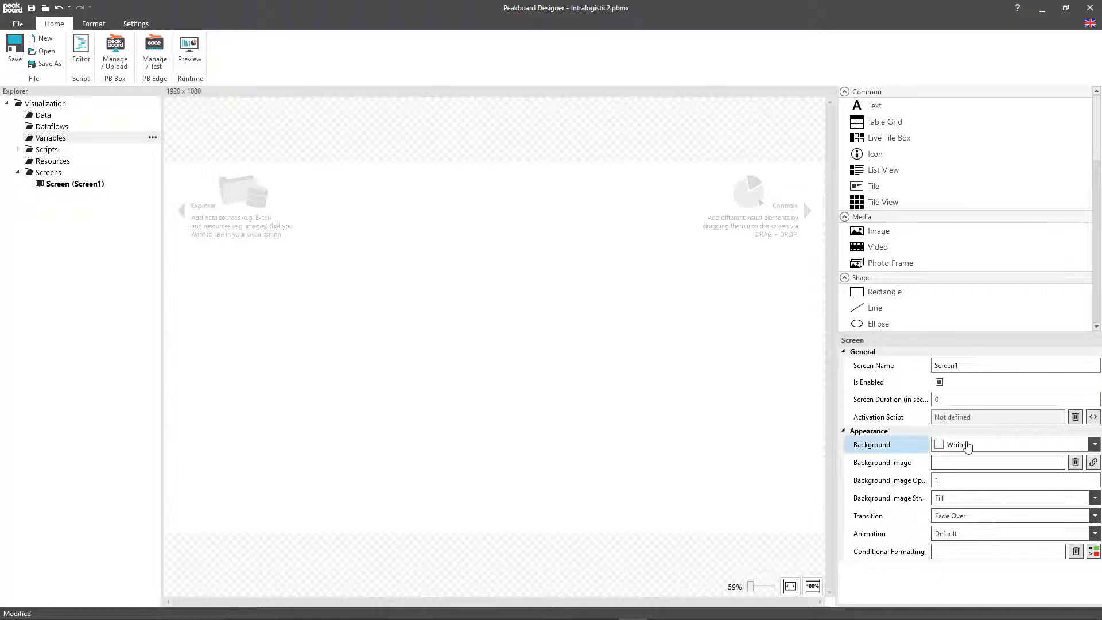
Step: In the Intralogistic2 project, make the screen background black and add a text control reading "Open orders"
left_click(967, 446)
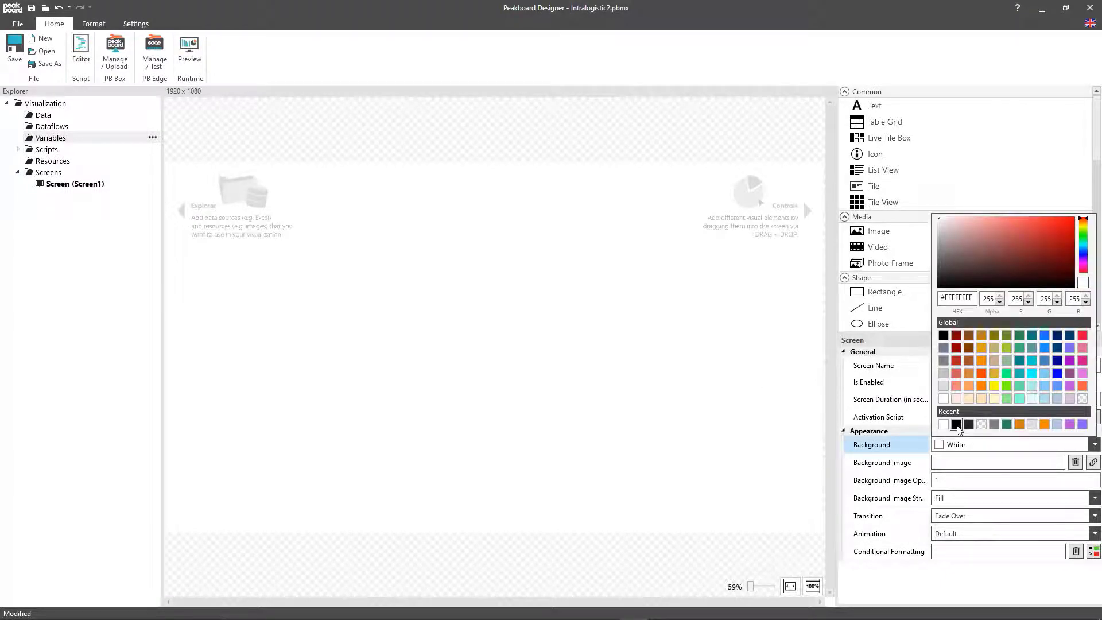
left_click(956, 425)
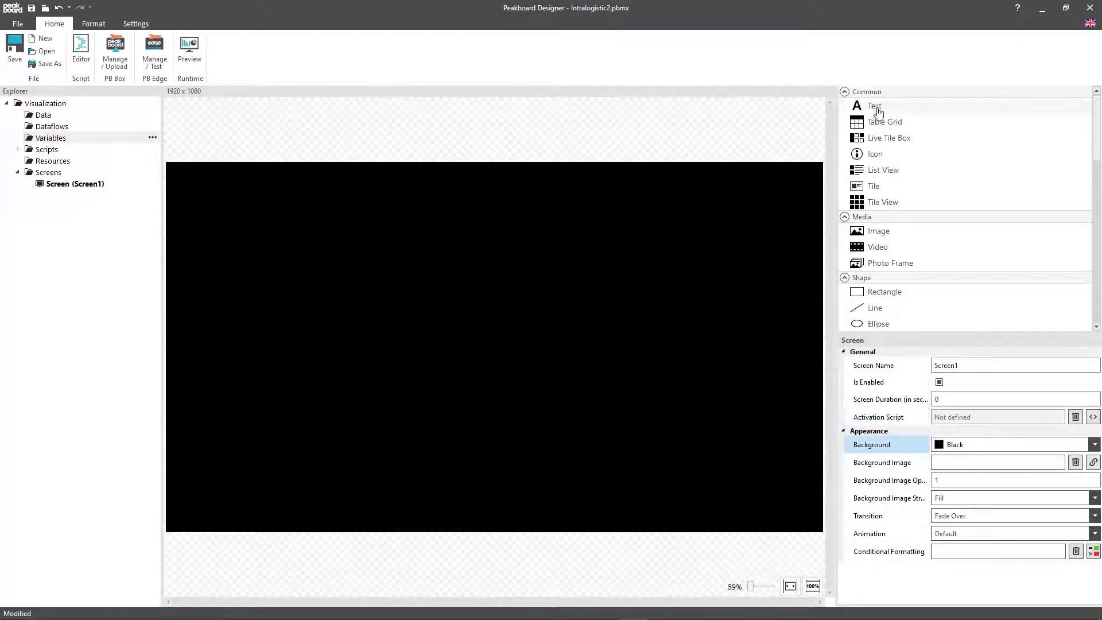
left_click_drag(874, 107, 420, 218)
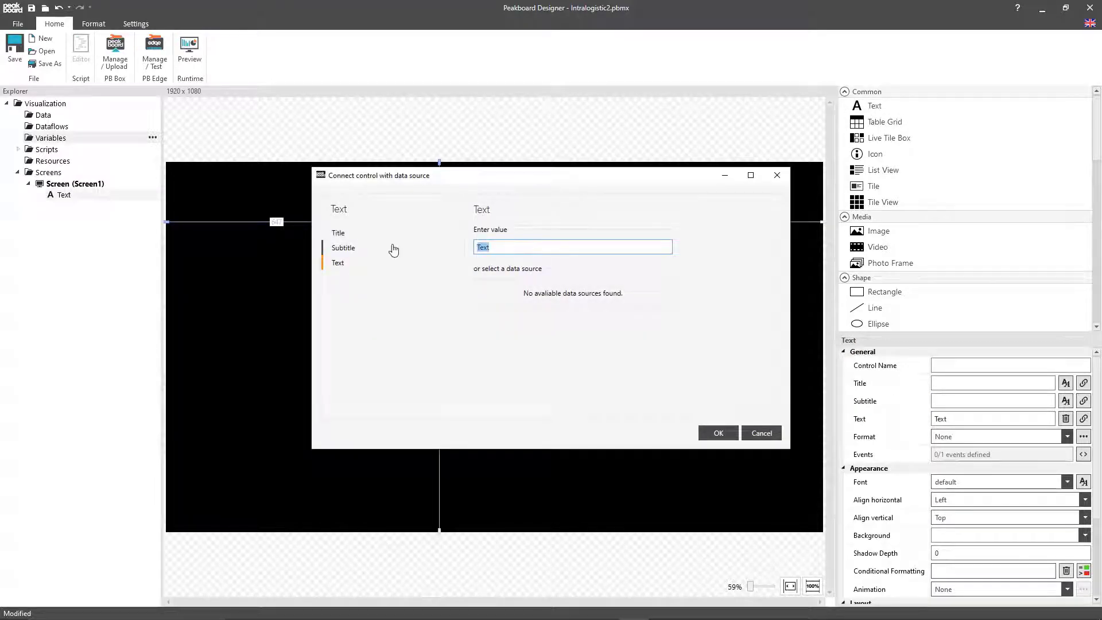
type("Open orders")
left_click(716, 436)
Step: Apply the header1 font to the "Open orders" text and set its width to 788 and top to 20
left_click(946, 484)
left_click(958, 531)
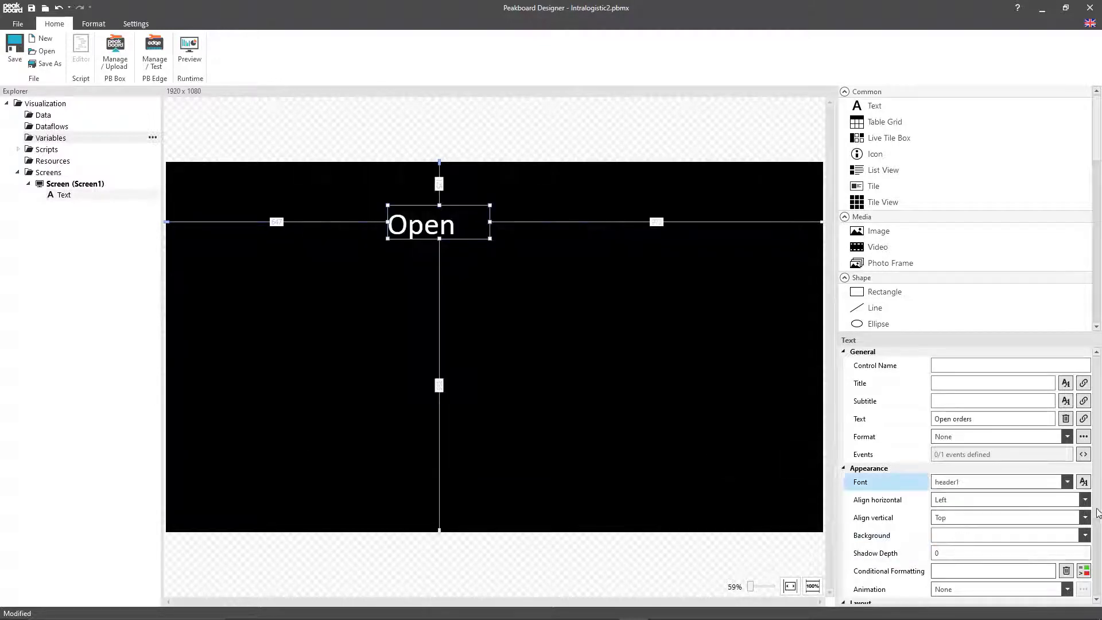
scroll(959, 516, "down", 2)
left_click(960, 497)
type("785")
key("Tab")
Step: Set the left position of the "Open orders" text to 20
key("Tab")
type("20")
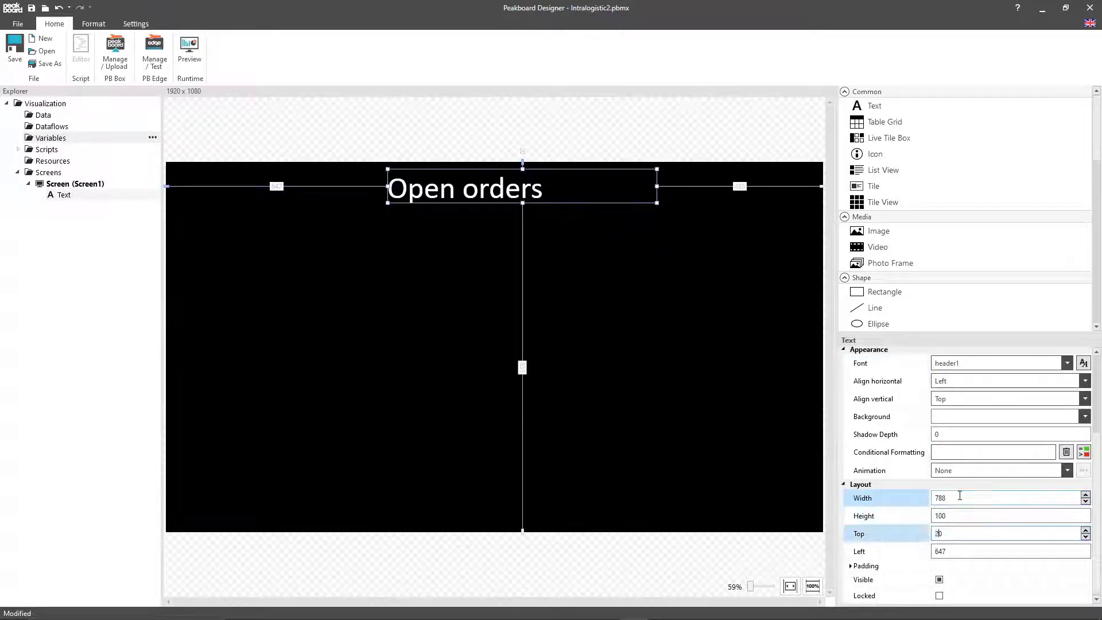
key("Tab")
type("20")
left_click(494, 321)
Step: Add a time data source named Time, keeping the default format and timezone
right_click(49, 113)
mouse_move(91, 121)
left_click(190, 427)
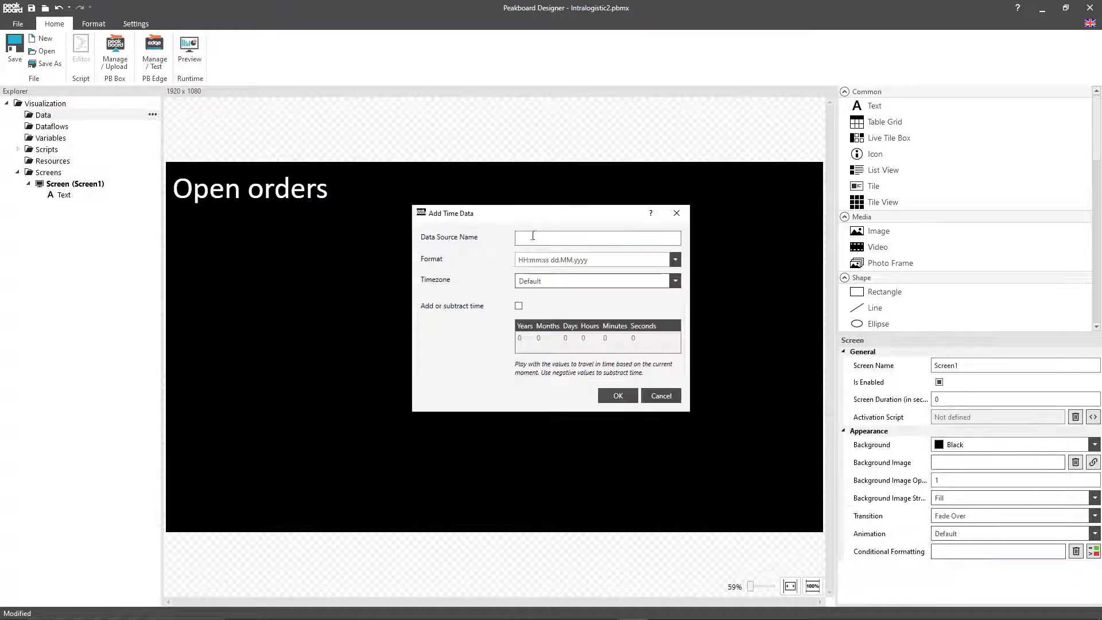
left_click(533, 237)
type("Time")
left_click(618, 396)
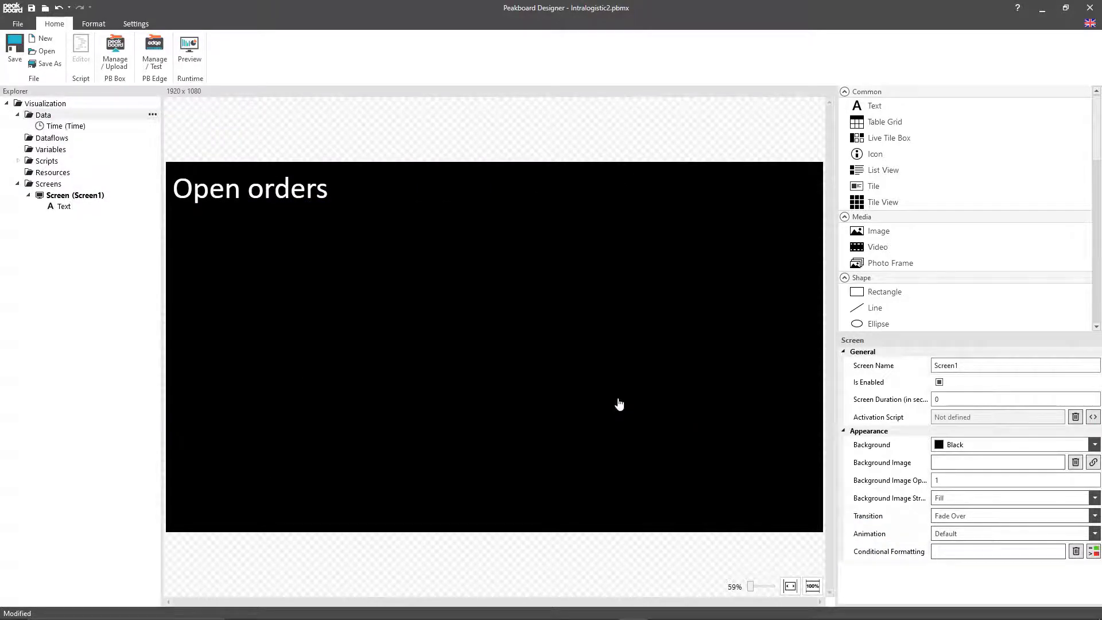
Step: Add a list variable named Orders with three string columns: Line, Order and Timestamp
right_click(50, 149)
left_click(75, 157)
type("Orders")
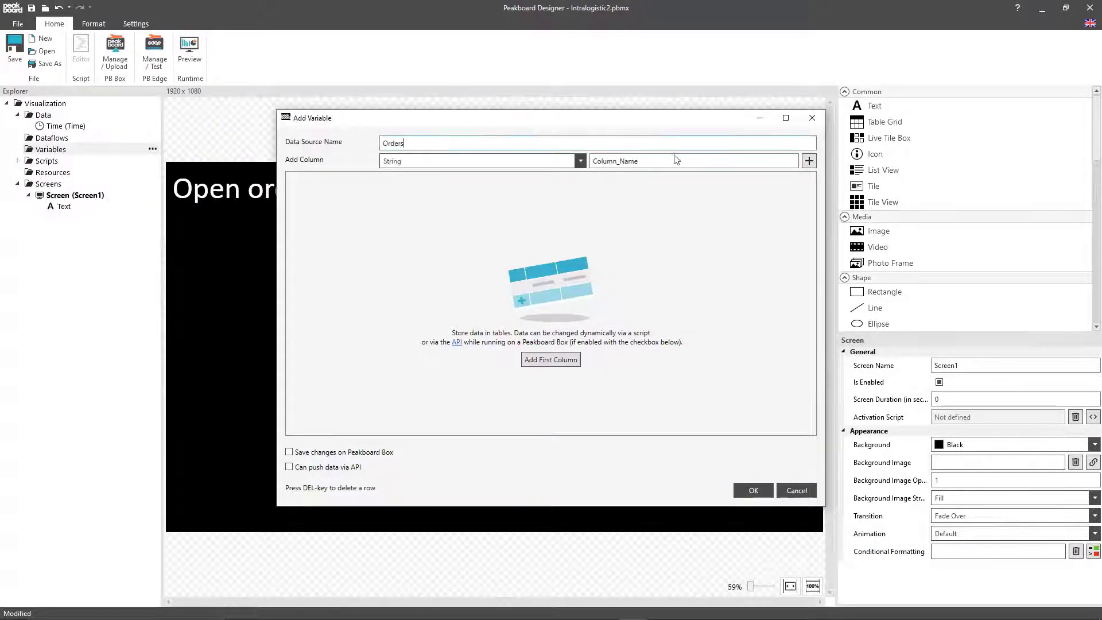
double_click(677, 161)
type("Line")
key("Return")
type("Ord")
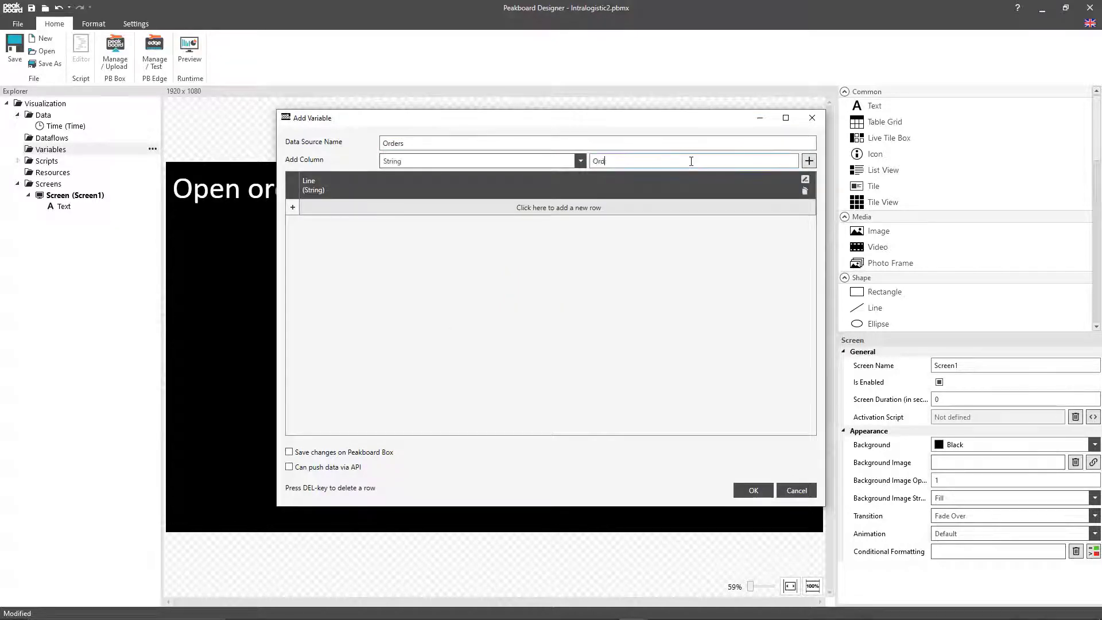
type("er")
left_click(804, 161)
type("Timestamp")
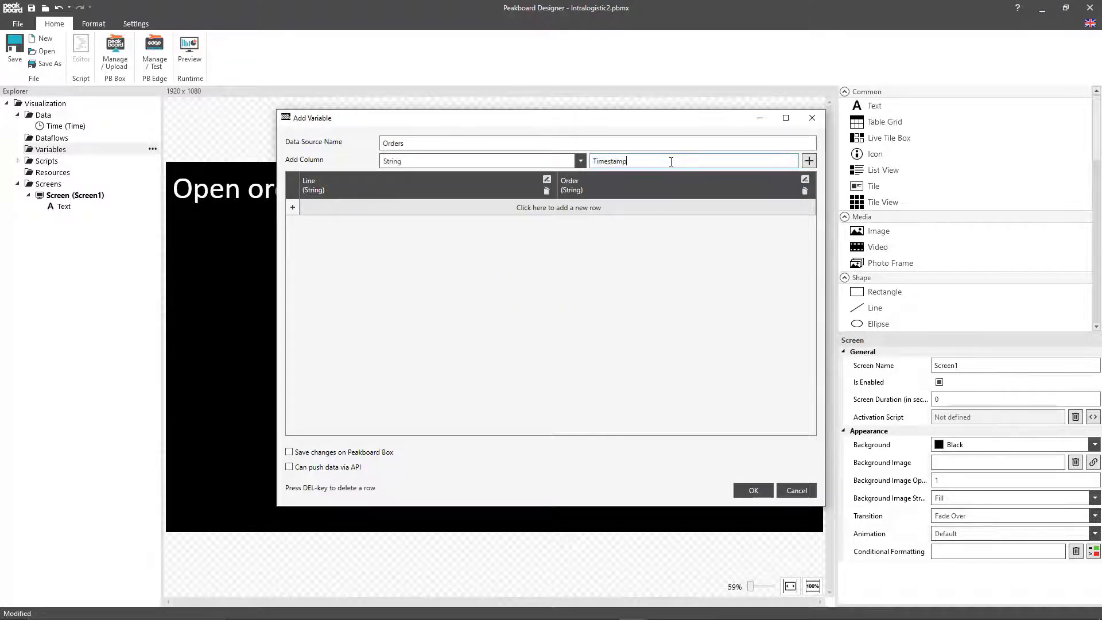
left_click(809, 162)
left_click(753, 490)
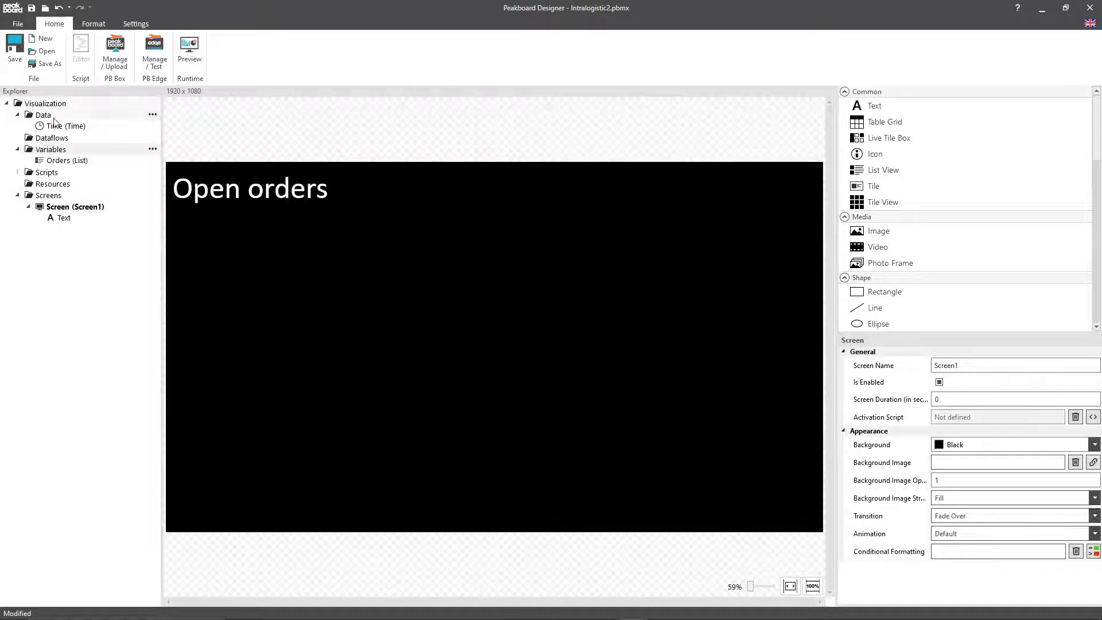
Step: Start a new MQTT data source named OrderMQTT with the broker demo.peakboard.rocks
left_click(152, 115)
mouse_move(83, 126)
left_click(182, 402)
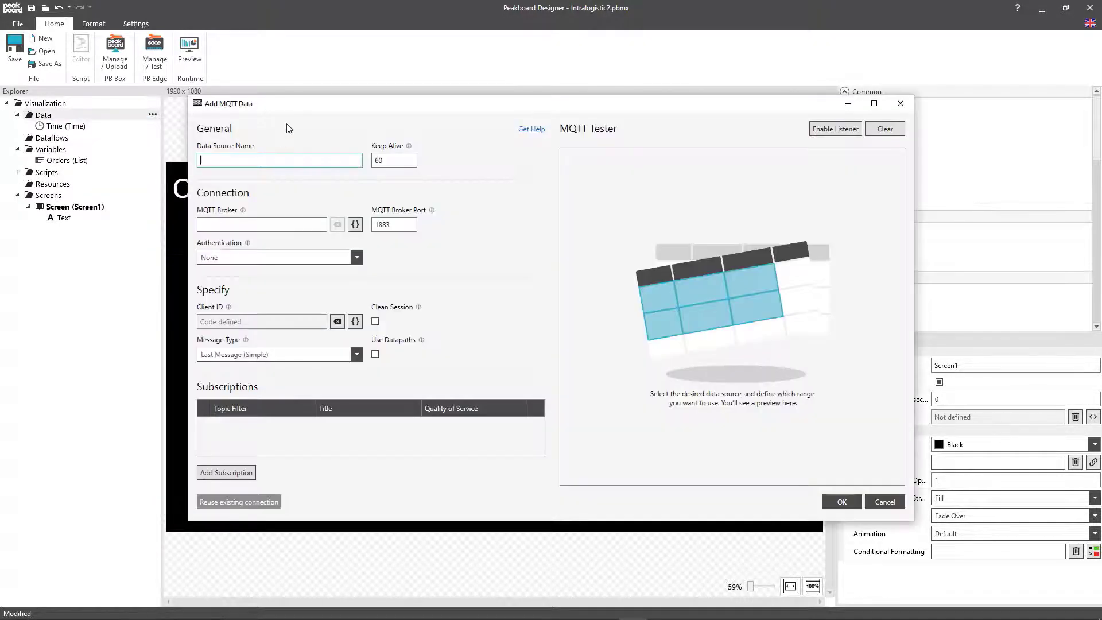
type("OrderMQTT")
left_click(253, 224)
type("demo.peakb")
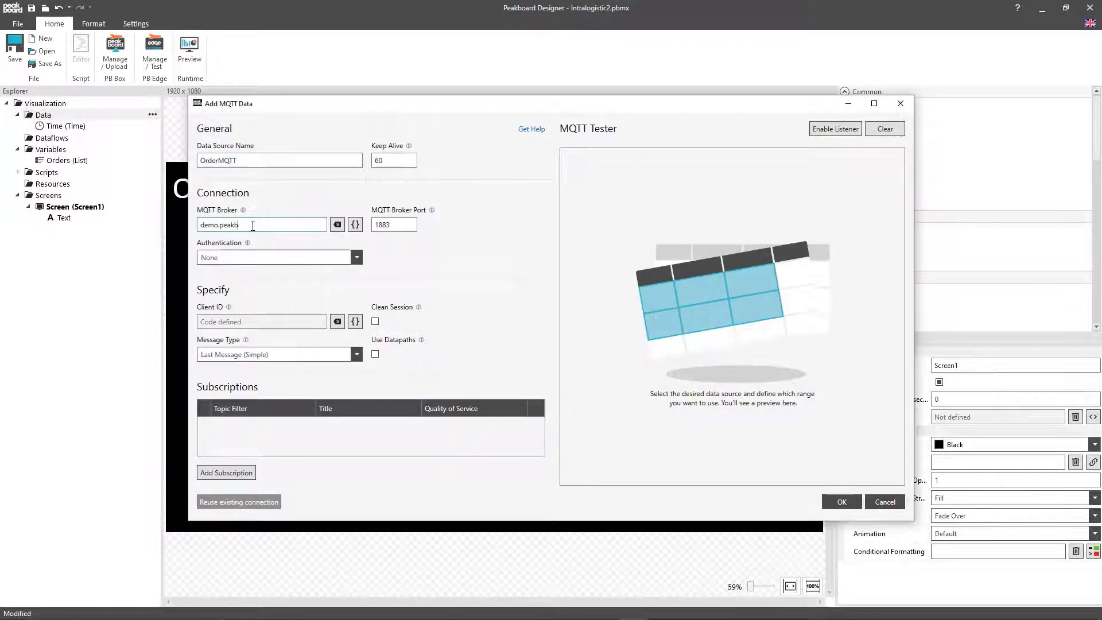
type("oard.rocks")
Step: Add a subscription with topic filter orders/# and title orders, and confirm the MQTT data source
left_click(219, 474)
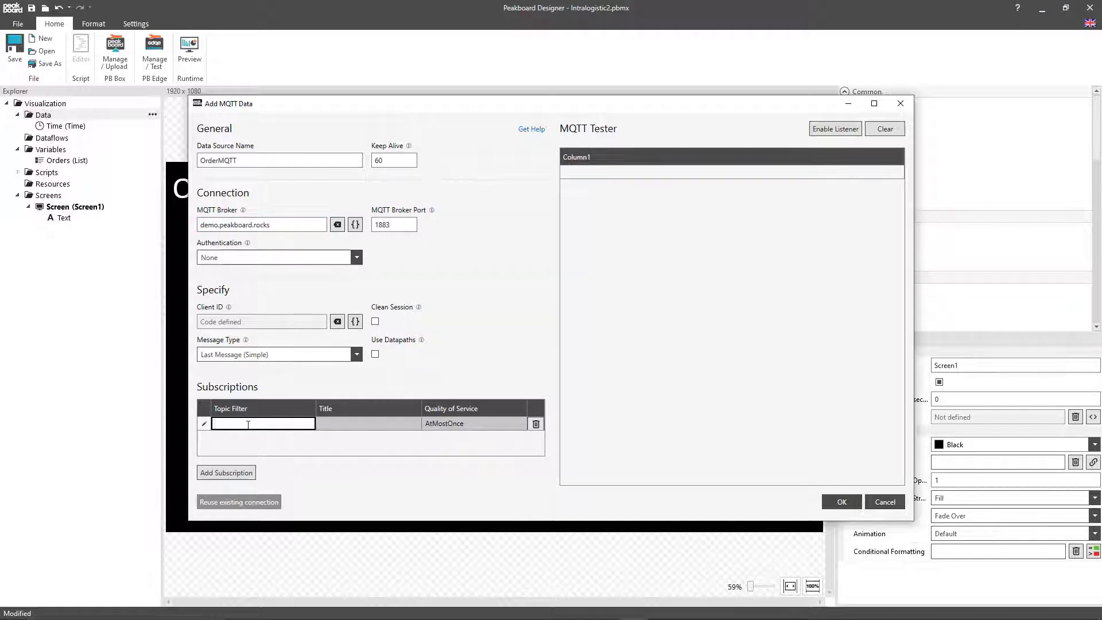
type("orders/#")
left_click(340, 425)
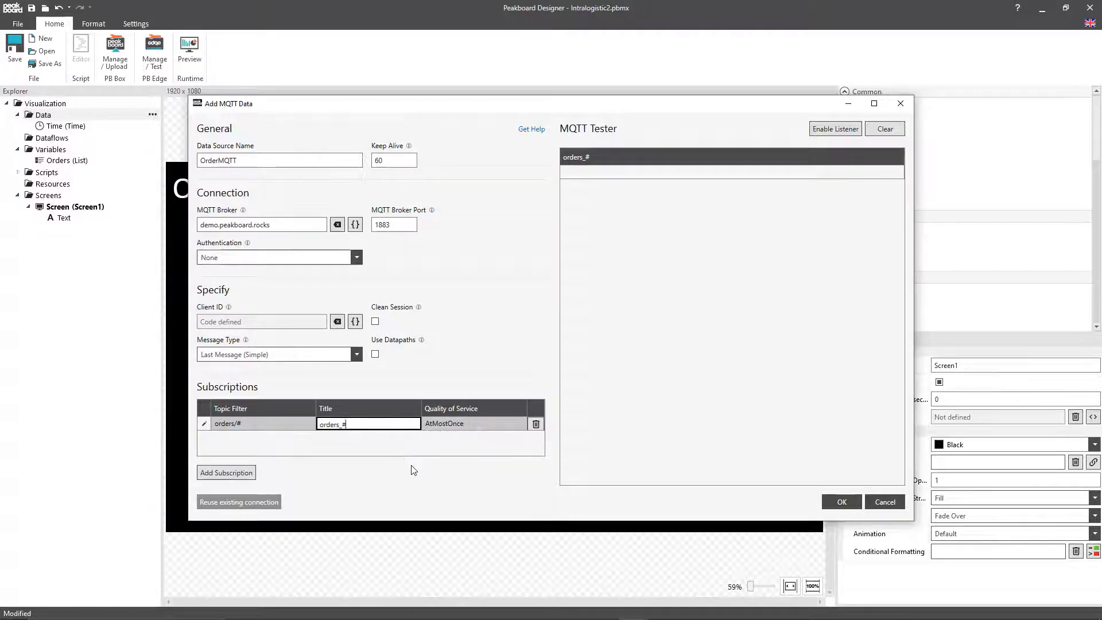
key("BackSpace")
key("BackSpace")
left_click(221, 424)
left_click(362, 424)
left_click(842, 503)
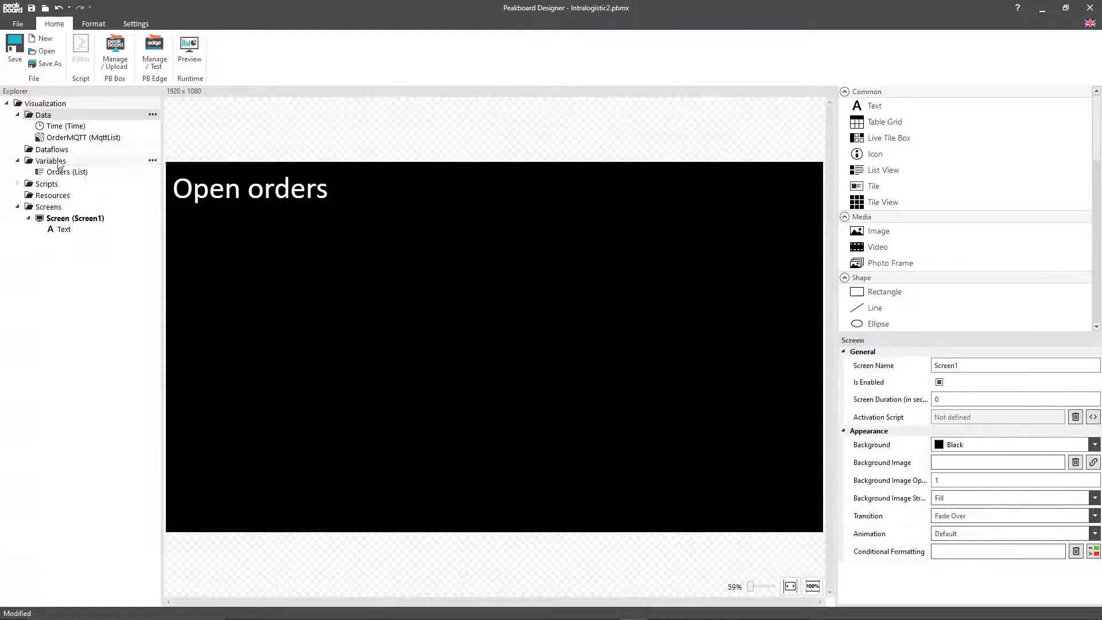
Step: In the OrderMQTT refresh script, define the local variable line as string.gsub(e.topic, 'orders/', '')
right_click(82, 137)
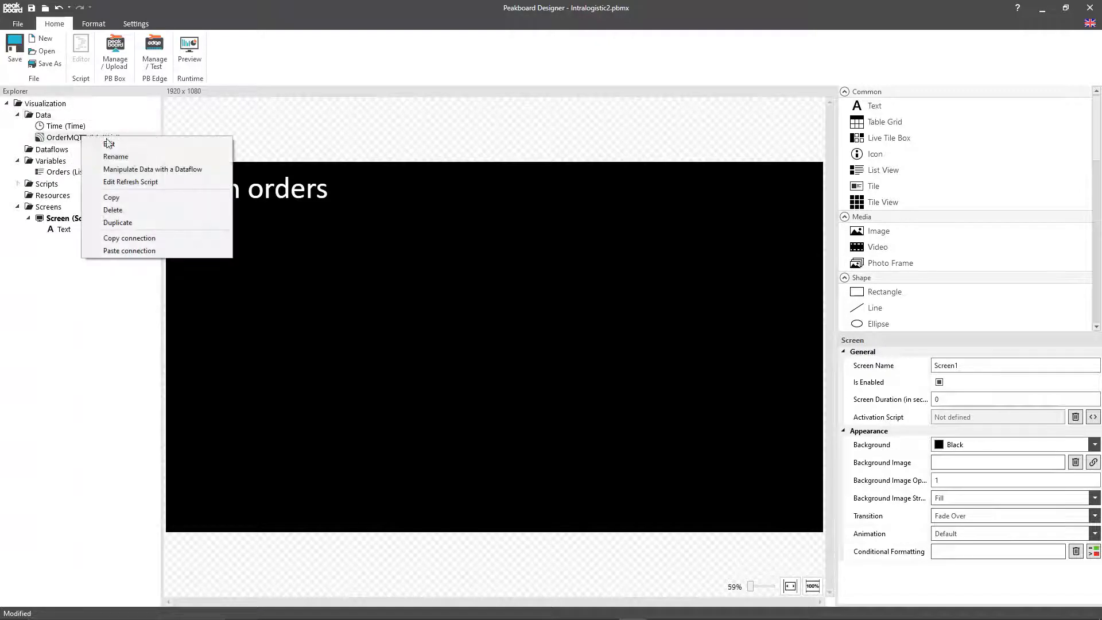
left_click(131, 183)
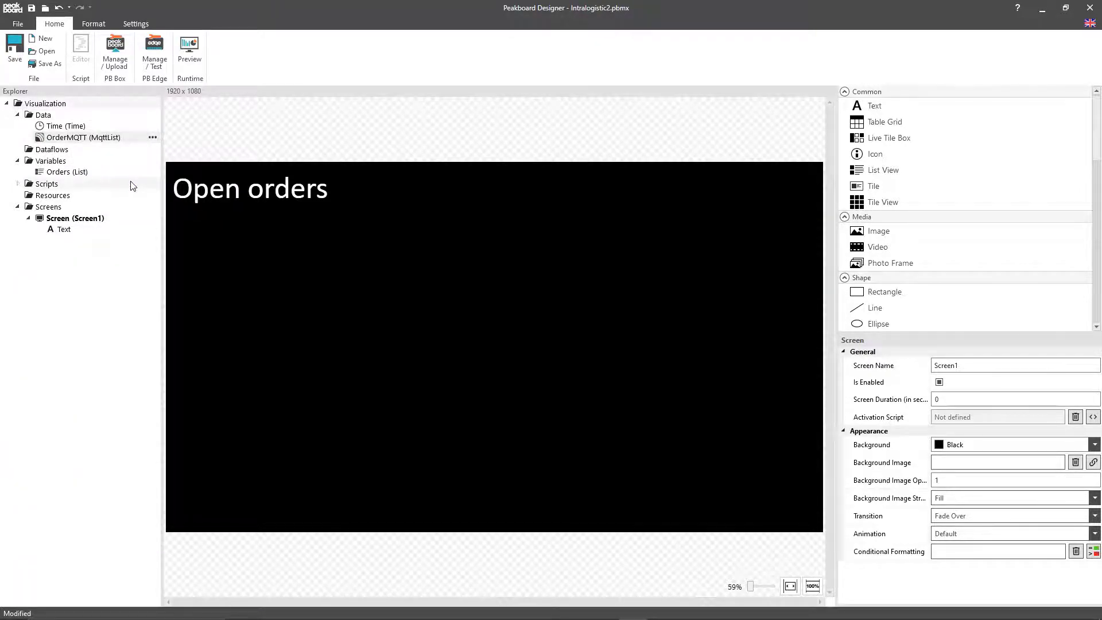
type("lo")
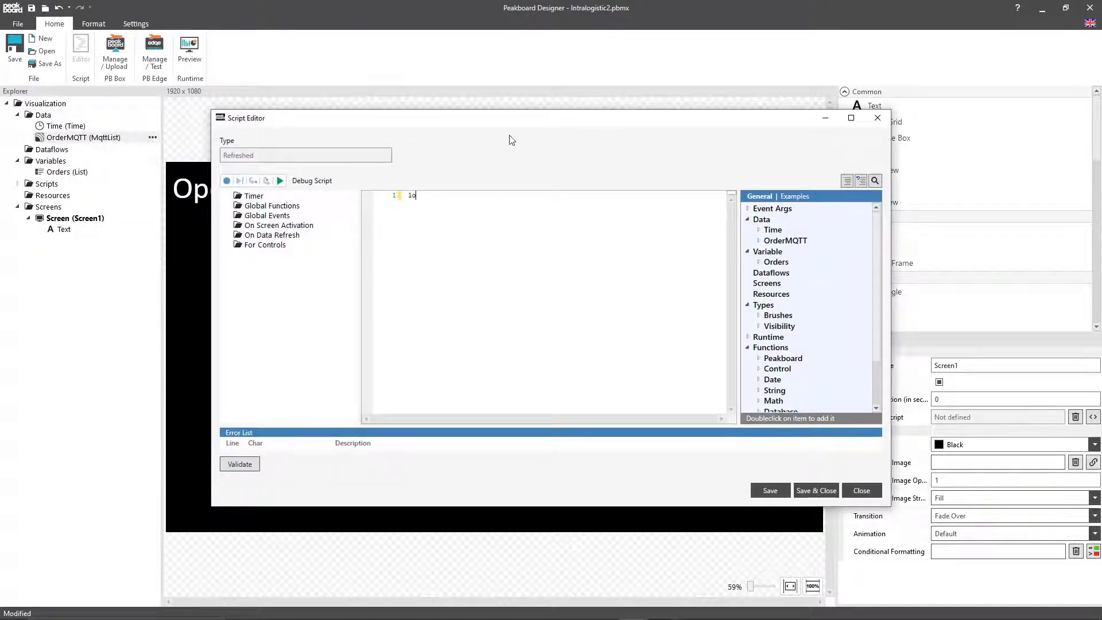
type("cal line = string.g")
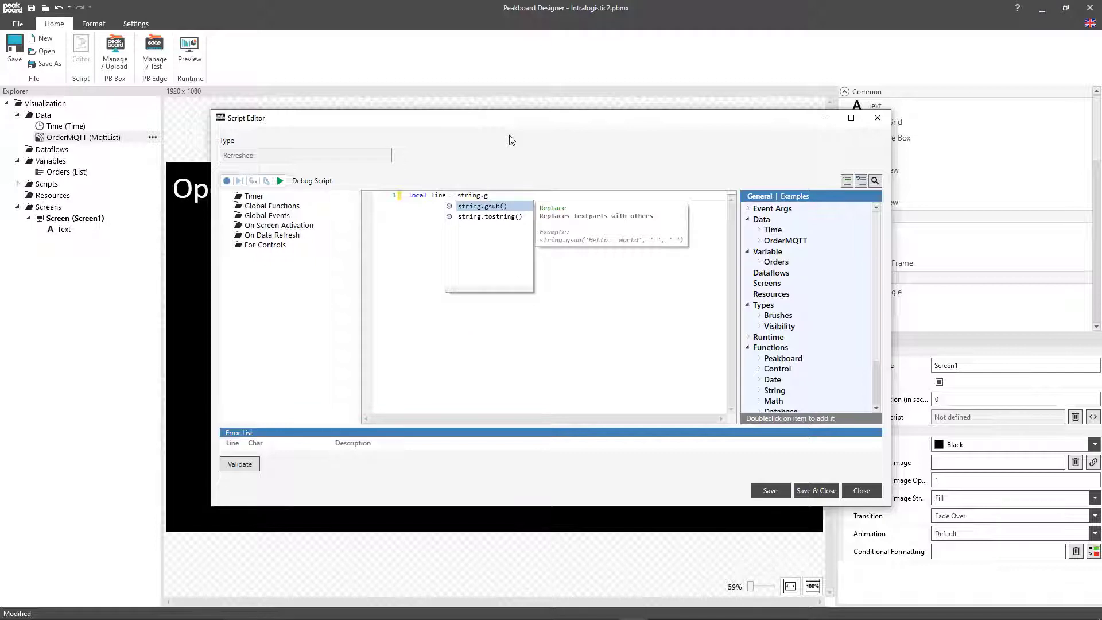
key("Return")
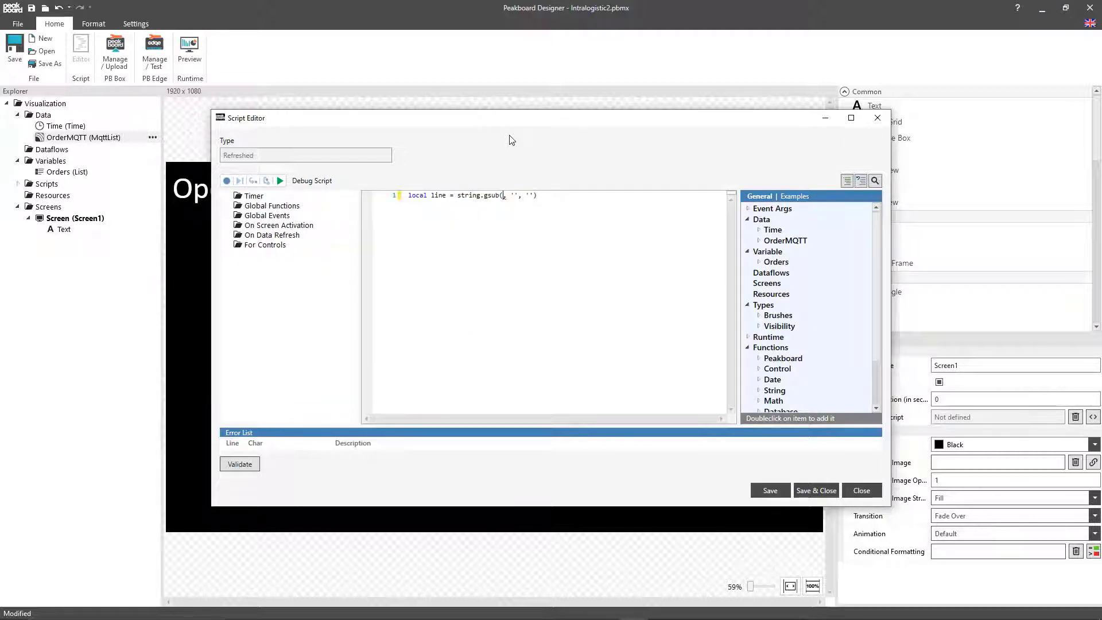
type("e.topic")
key("Return")
key("Right")
key("Right")
type("orders")
left_click(623, 200)
Step: Add the condition if line ~= '#' then, containing a for loop with index from 0 to data.Orders.count-1
key("Return")
key("Return")
type("if line ~= '#' then")
key("Return")
type("for")
key("Tab")
key("Tab")
key("Tab")
type("data.Orders.count-1 do         ")
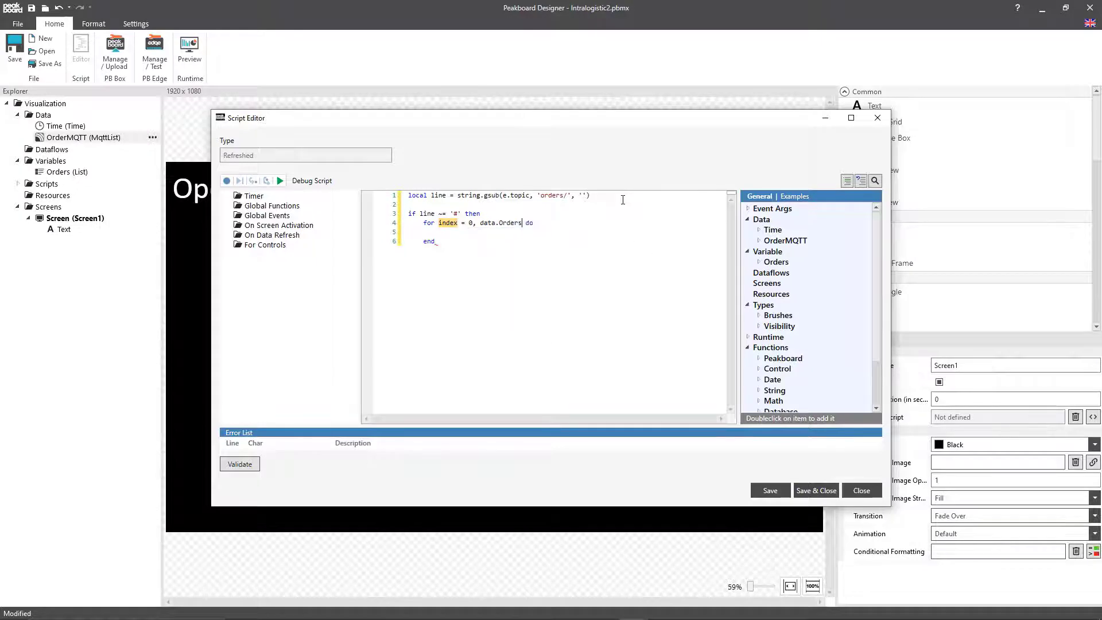
type("if")
Step: Inside the loop, if data.Orders[index].Line == line, assign data.OrderMQTT[0].orders to data.Orders[index].Order
key("Tab")
type("data.Orders[index].Line == ")
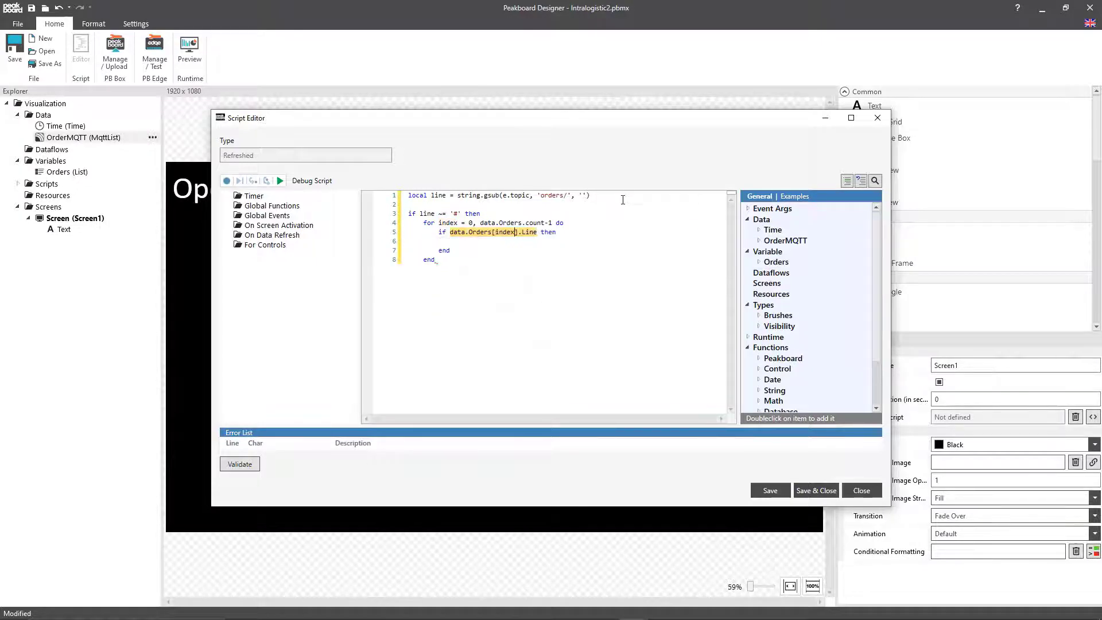
type("line")
key("Tab")
type("data.or")
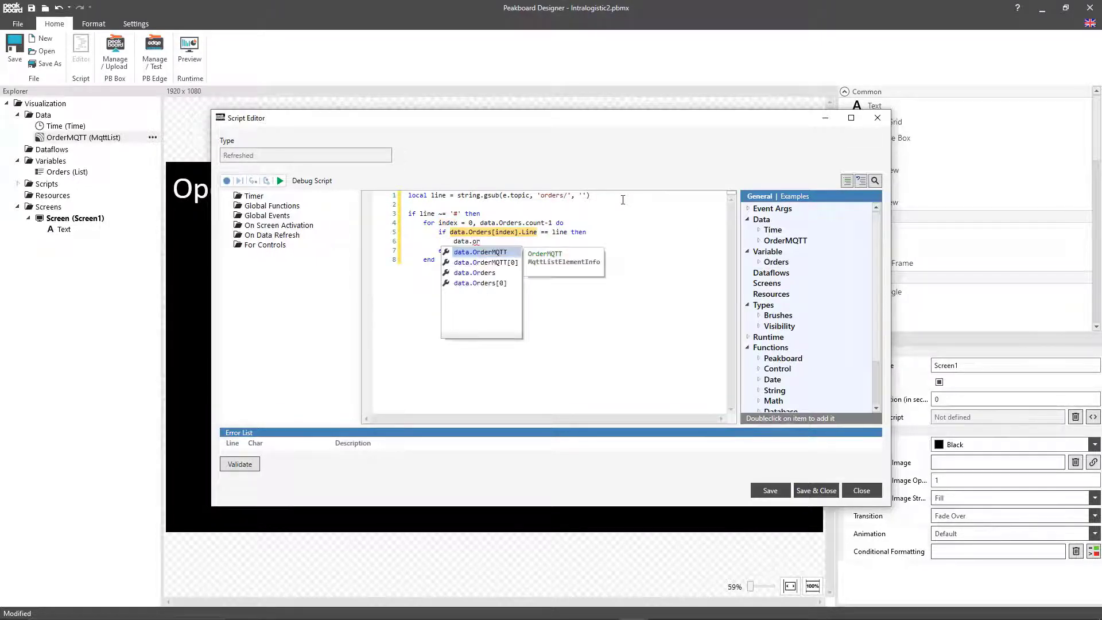
type("der")
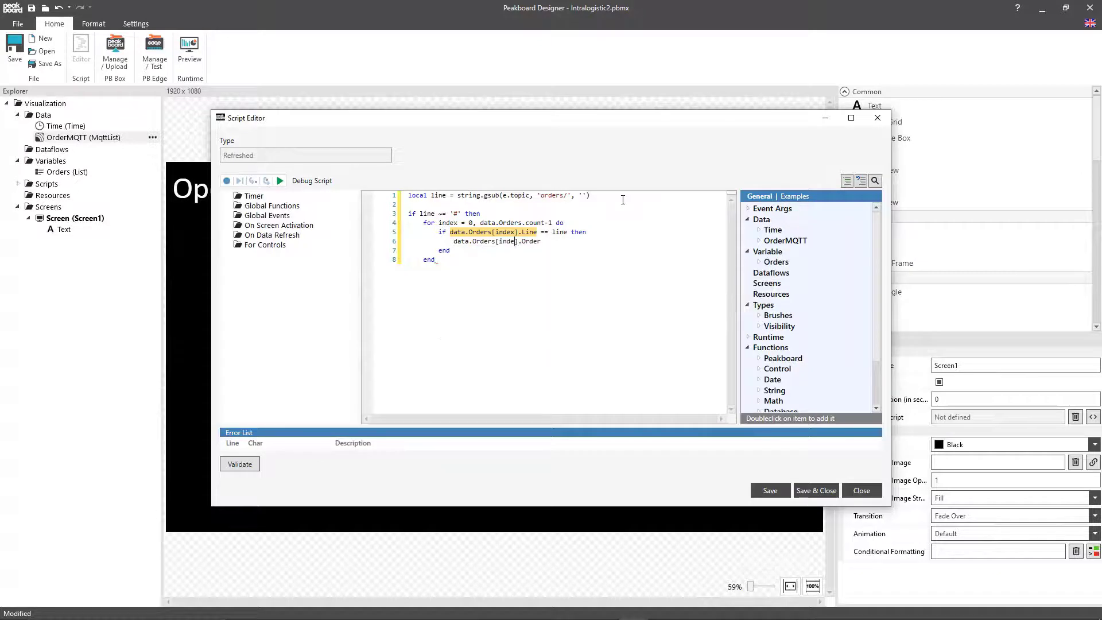
type("s[index].Order = data.m")
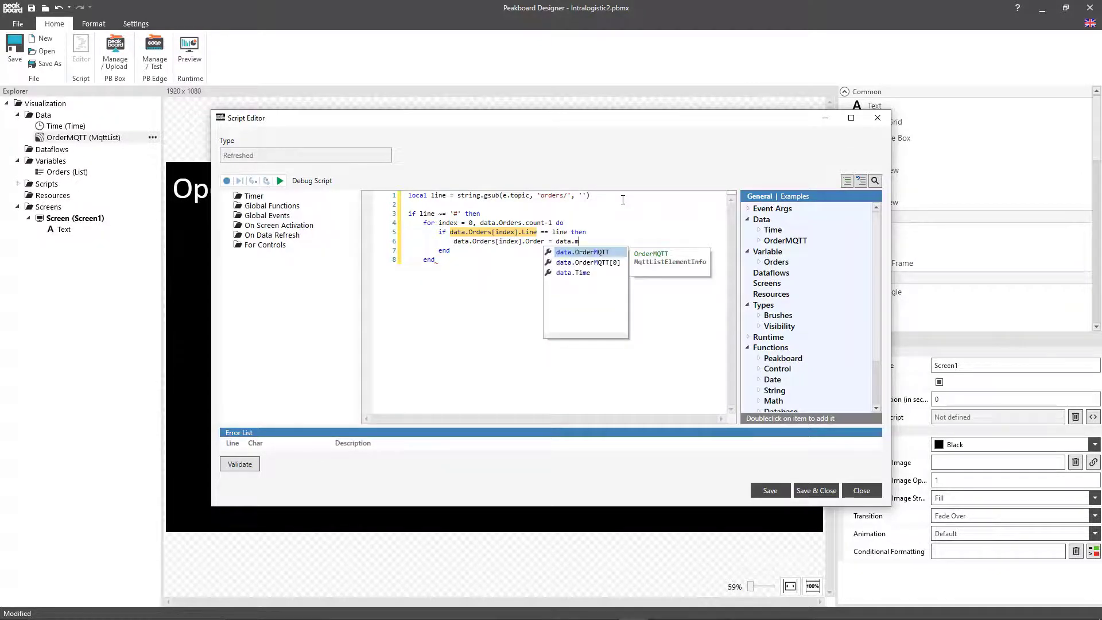
key("Down")
key("Return")
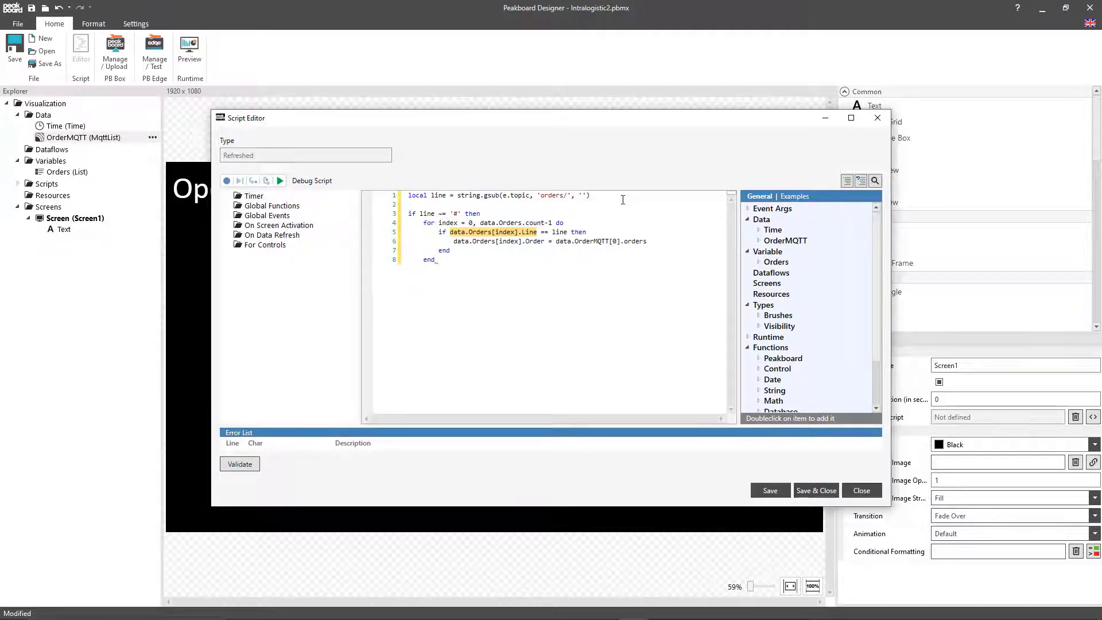
Step: Below the Order assignment, set data.Orders[index].Timestamp to '' when Order is empty, otherwise to data.Time.format('HH:mm:ss'), and end the branch with return
type("ata.Orders[0].Order")
key("Left")
key("Left")
key("Left")
key("Left")
key("Left")
key("Left")
key("Left")
key("BackSpace")
type("inde")
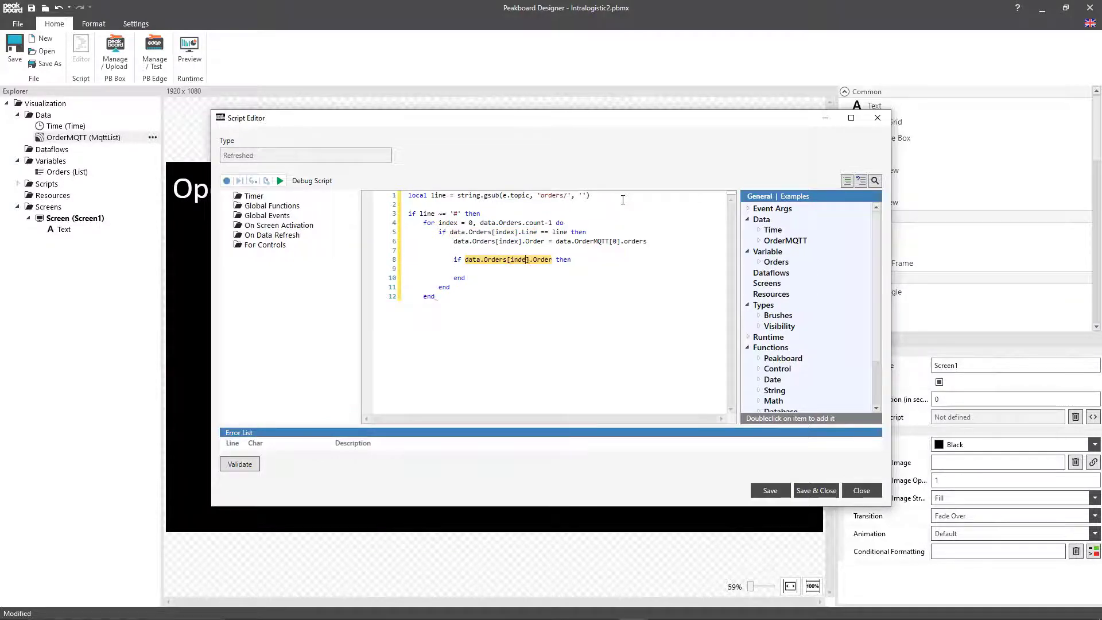
type("data.Orders[0].Timestamp")
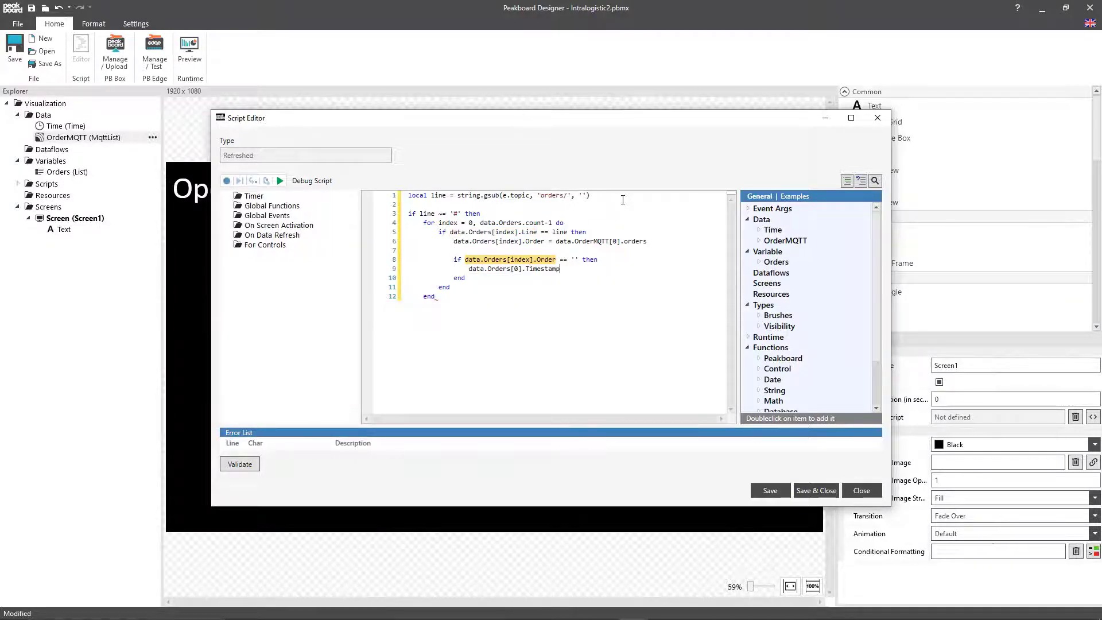
type("data.Orders[index].Timestamp = data.Time.format('')")
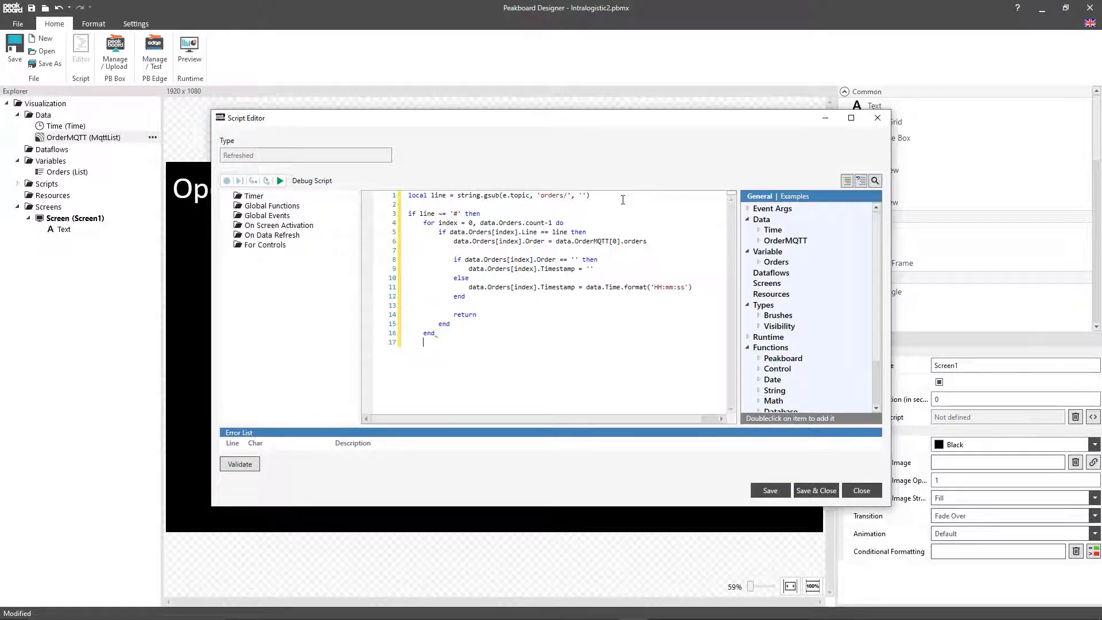
type("Orders.")
Step: After the loop, add a data.Orders.add line with Line=line, Order=data.OrderMQTT[0]['orders'] and Timestamp from data.Time.format, close the if block, and save the script
key("Return")
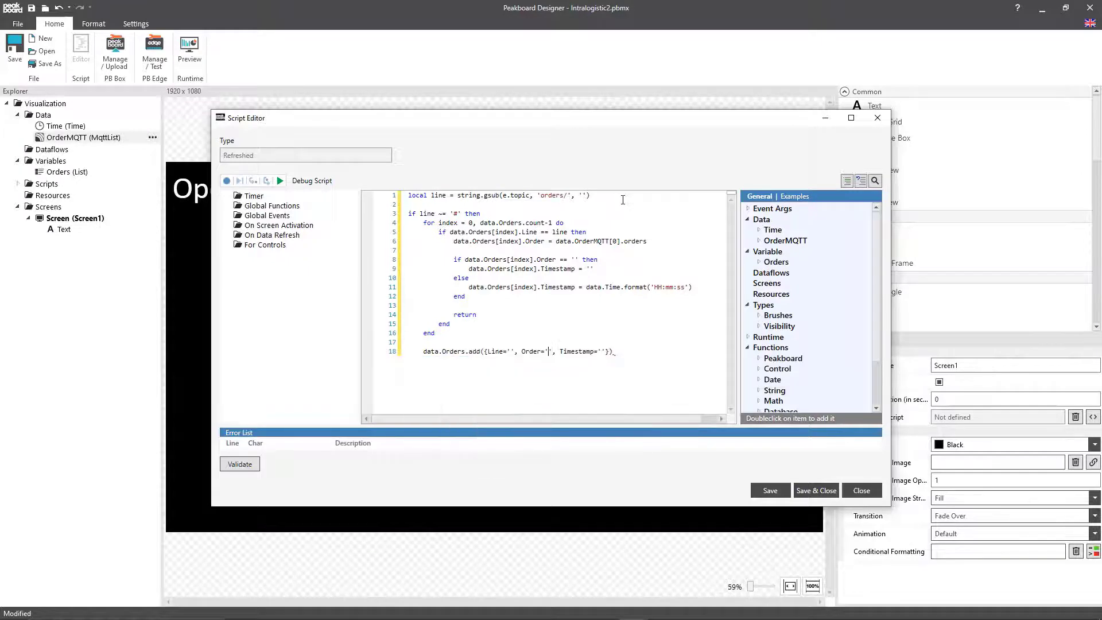
type("data.OrderMQTT[0]['orders'], Timestamp=data")
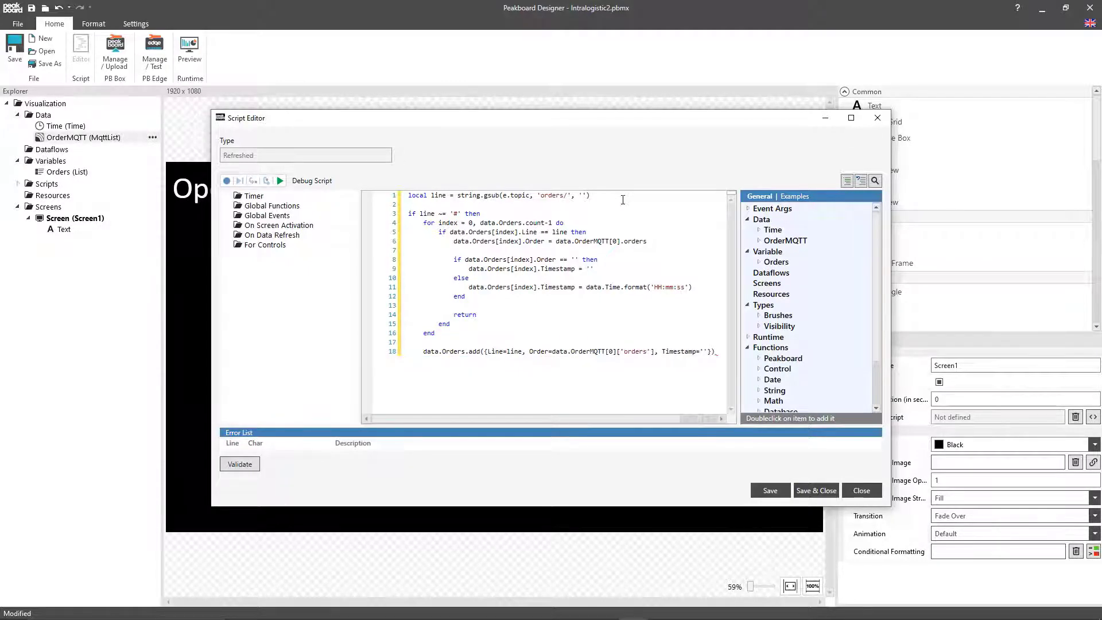
type(".Time.format('HH:mm:ss")
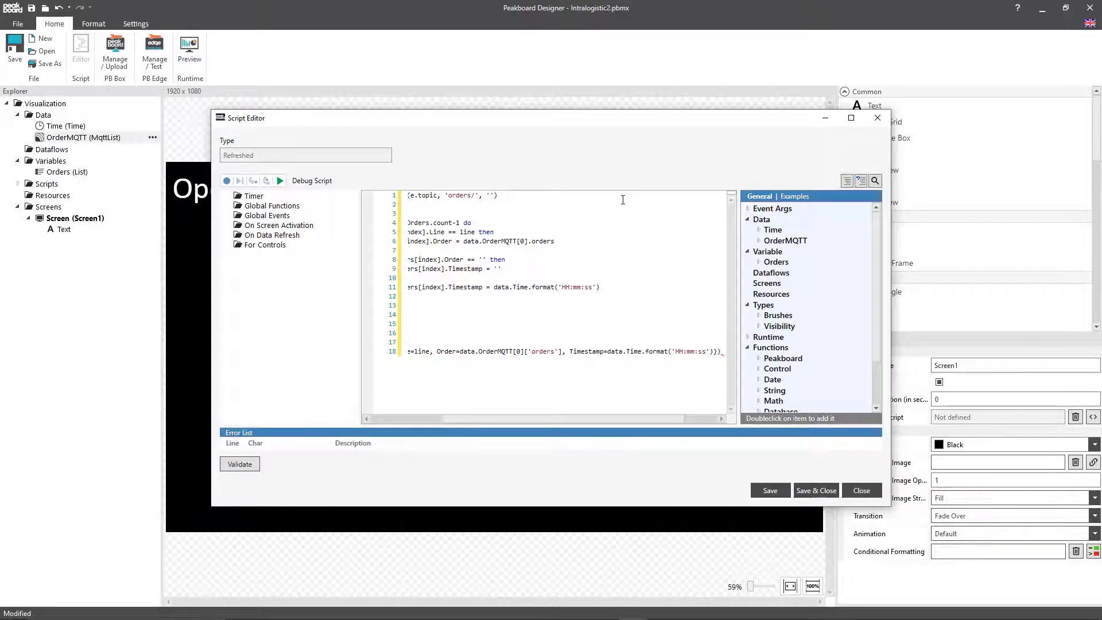
key("End")
key("Return")
type("end")
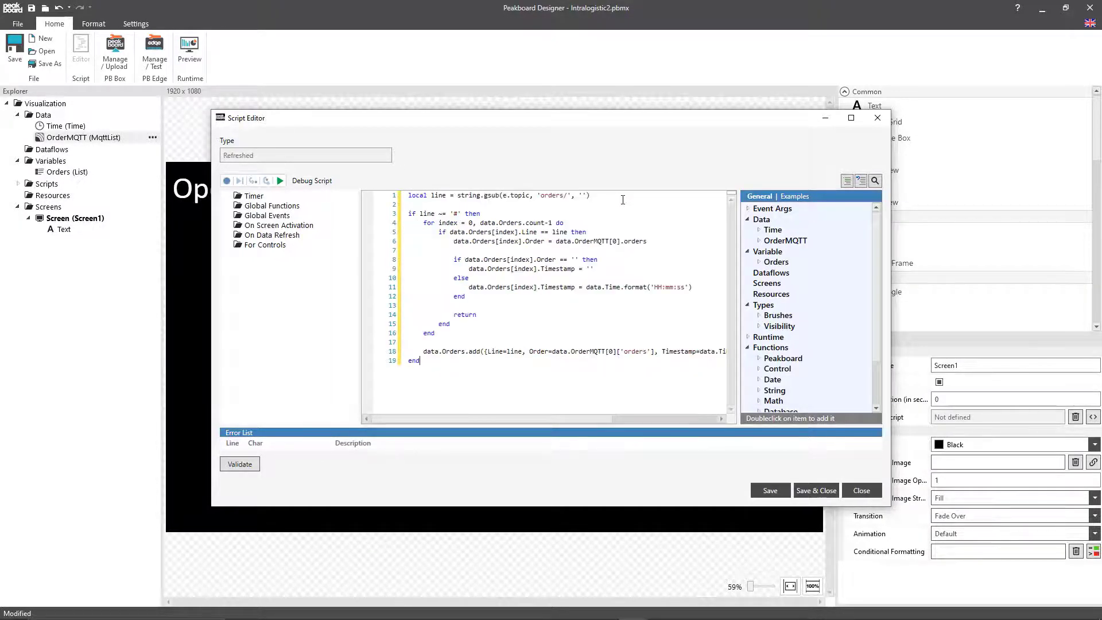
left_click(818, 493)
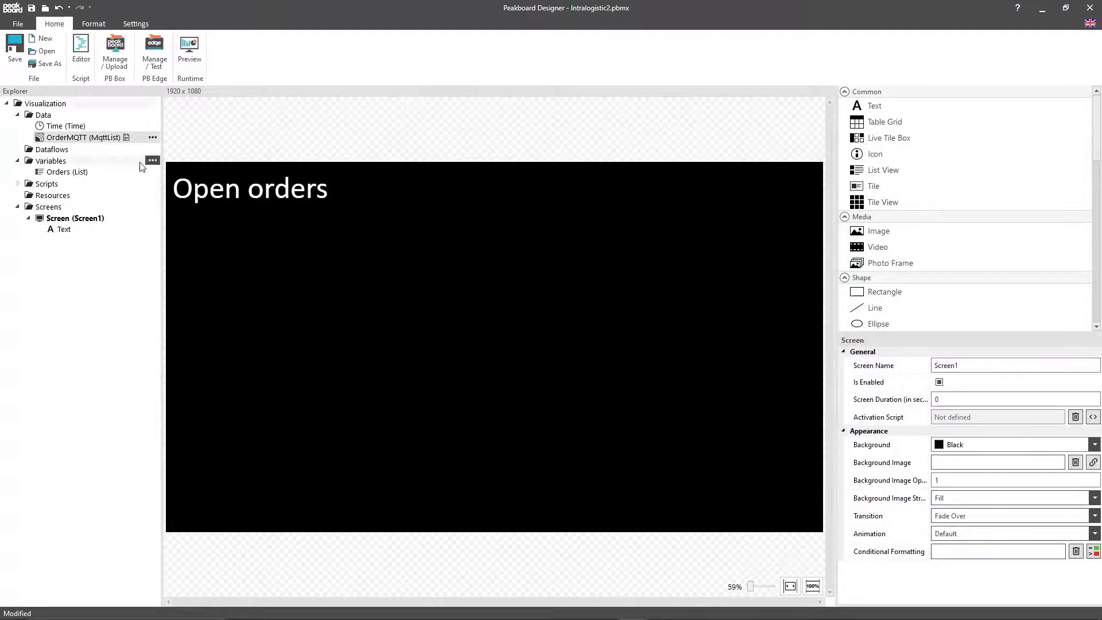
Step: Create a dataflow named OrdersSorted from the Orders list with a sort step by Timestamp ascending
right_click(61, 172)
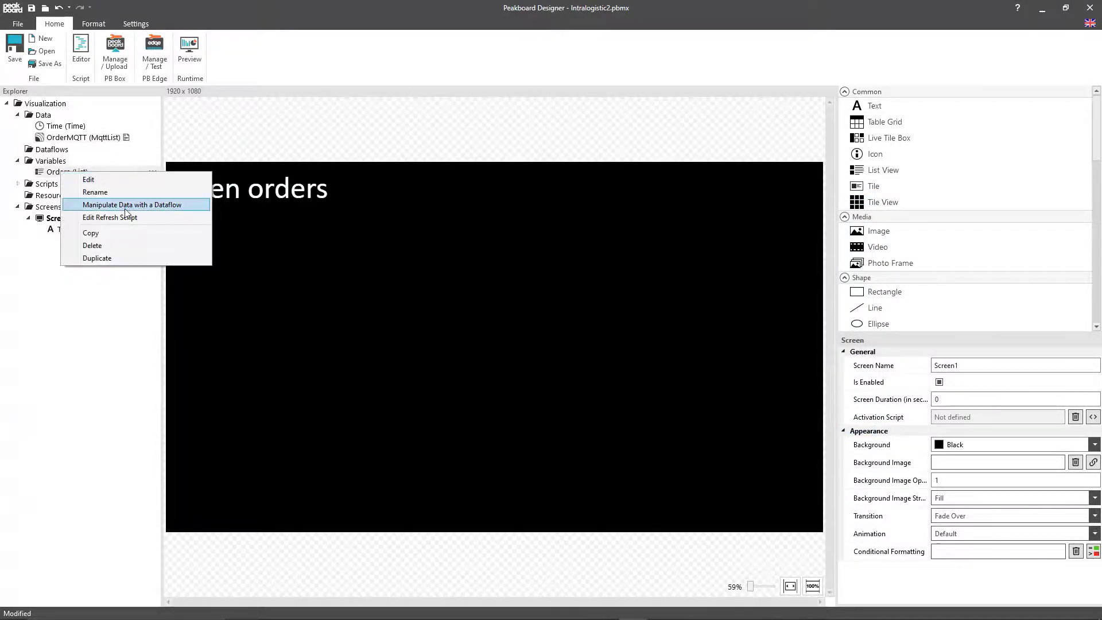
left_click(122, 206)
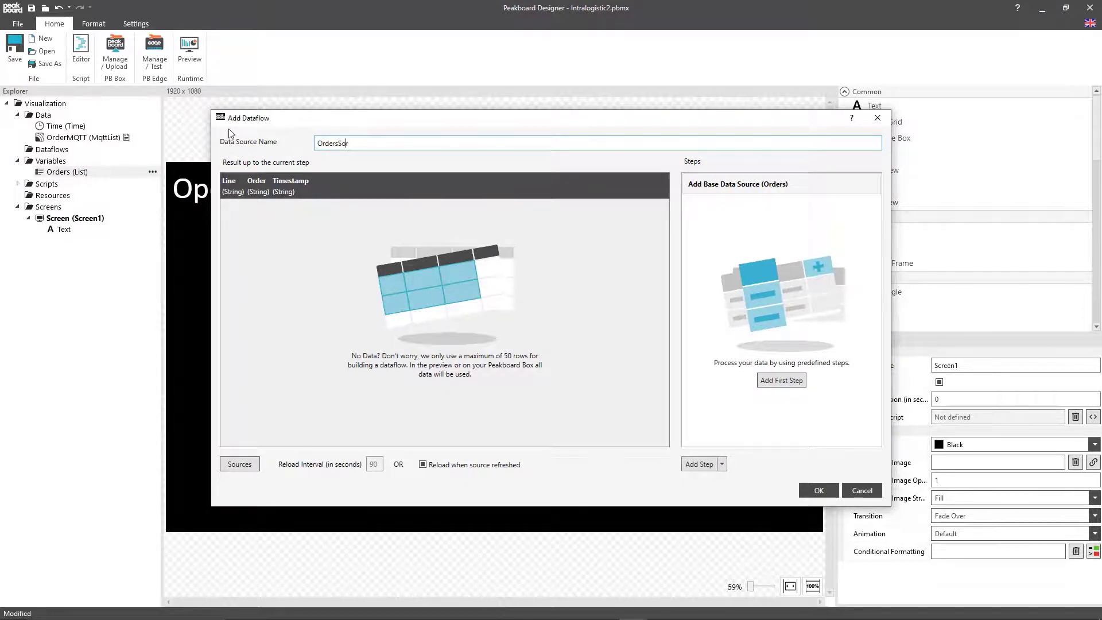
left_click(803, 381)
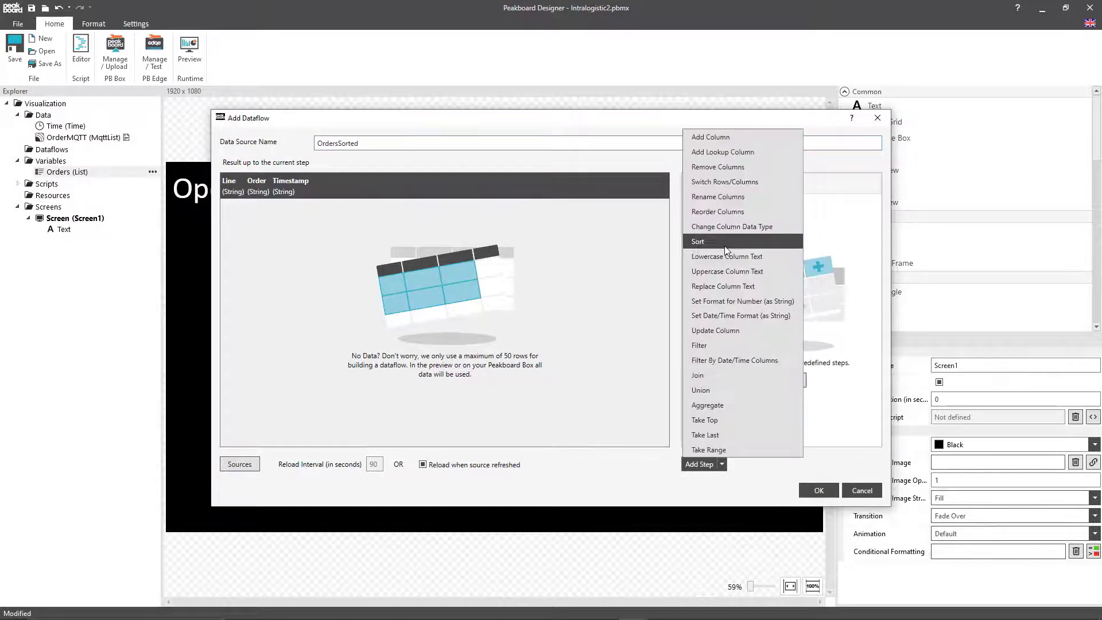
left_click(770, 244)
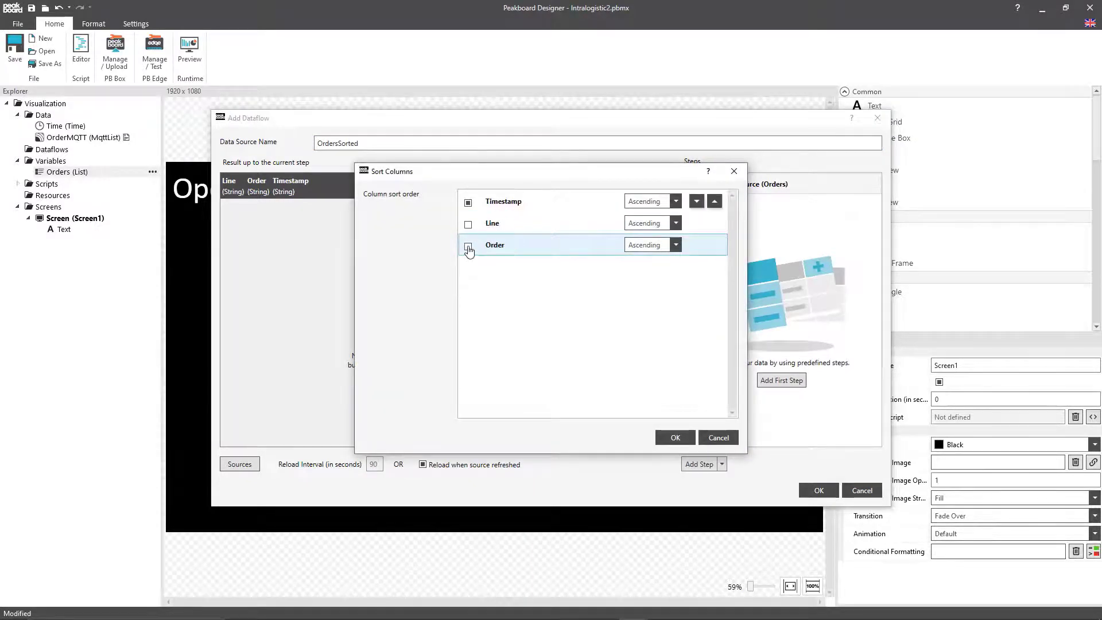
left_click(673, 441)
left_click(821, 492)
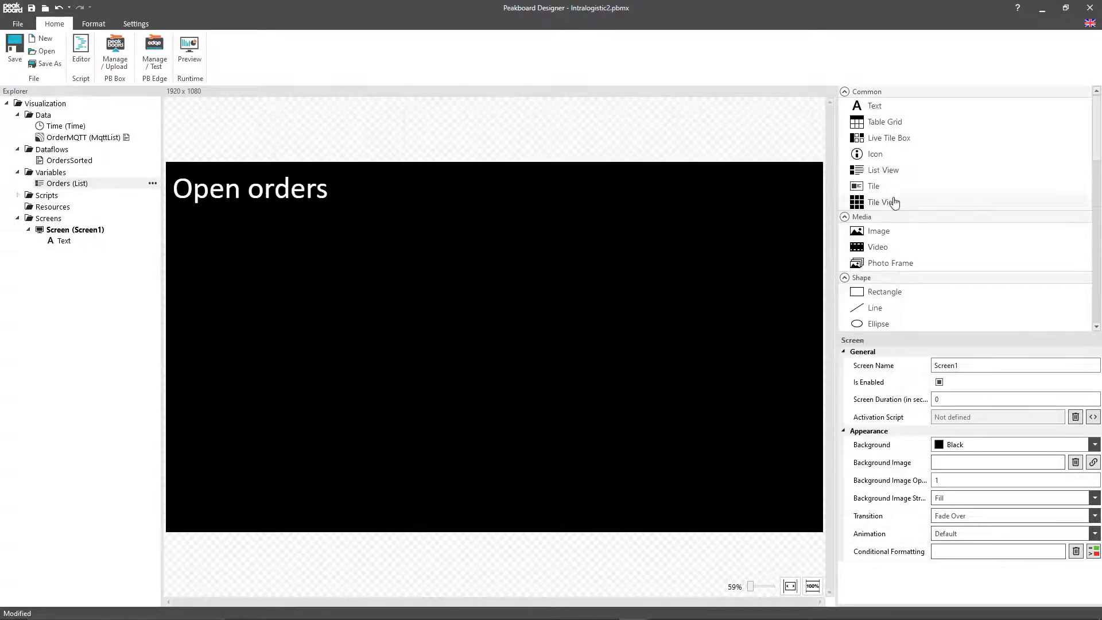
Step: Add a Tile View for OrdersSorted below the Open orders heading, with width 1880, height 940, top 135 and left 20
left_click_drag(894, 202, 180, 256)
left_click(1084, 419)
left_click(501, 324)
left_click(719, 434)
scroll(971, 477, "down", 2)
left_click(967, 483)
type("1880")
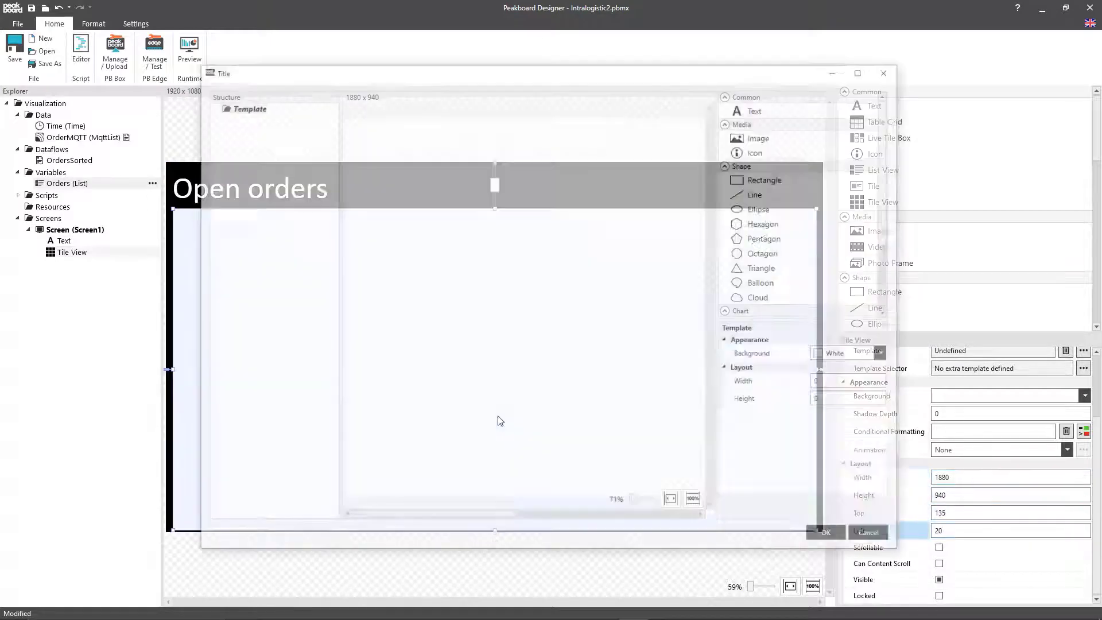
Step: Add a rectangle to the tile template and set its width to 430 and its top offset to 0
left_click_drag(770, 179, 557, 232)
scroll(873, 412, "down", 4)
left_click(851, 436)
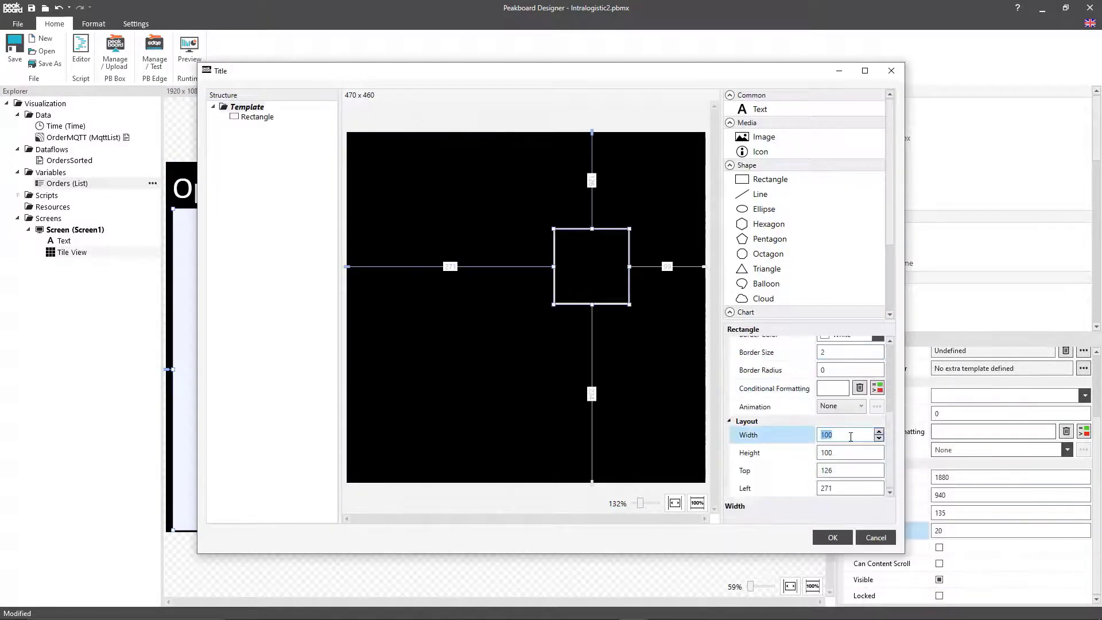
type("430")
key("Tab")
type("430")
key("Tab")
type("0")
Step: Add a text to the tile template and bind it to the Line column of OrdersSorted
left_click_drag(761, 110, 547, 177)
left_click(877, 409)
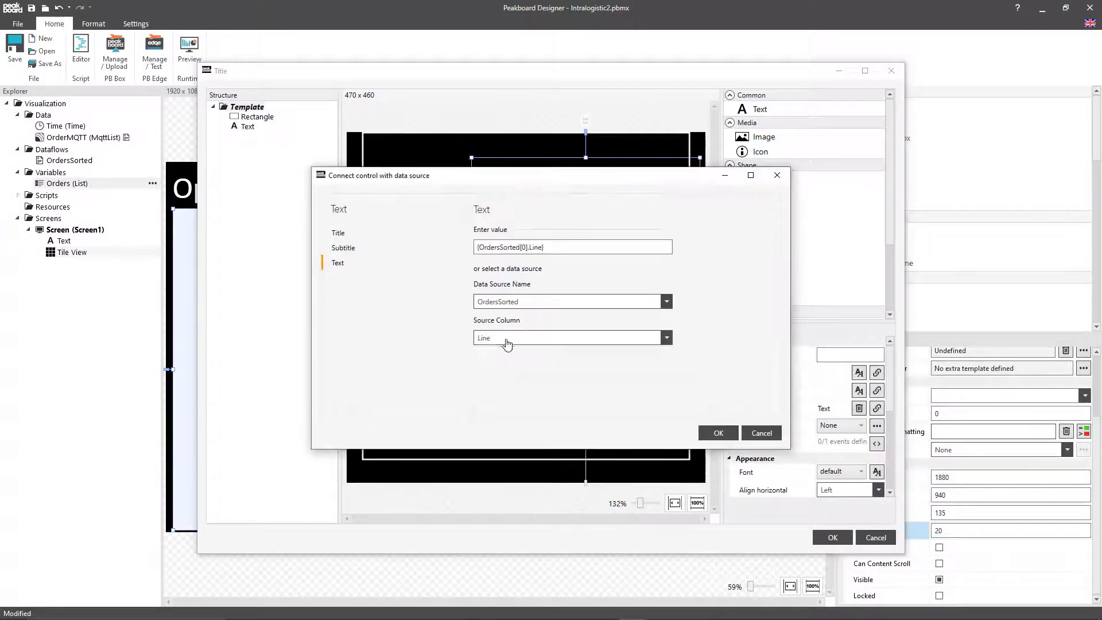
left_click(719, 433)
Step: Enlarge the Line text's font, narrow the text box, and set its height to 80, top to 30 and left to 40
left_click(859, 470)
scroll(847, 448, "down", 6)
left_click(846, 441)
type("182")
key("Tab")
type("80")
key("Tab")
type("30")
Step: Add a second text bound to OrdersSorted beside the Line text, with width 146, height 42, top 66 and left 284
key("Tab")
type("40")
left_click_drag(761, 109, 608, 236)
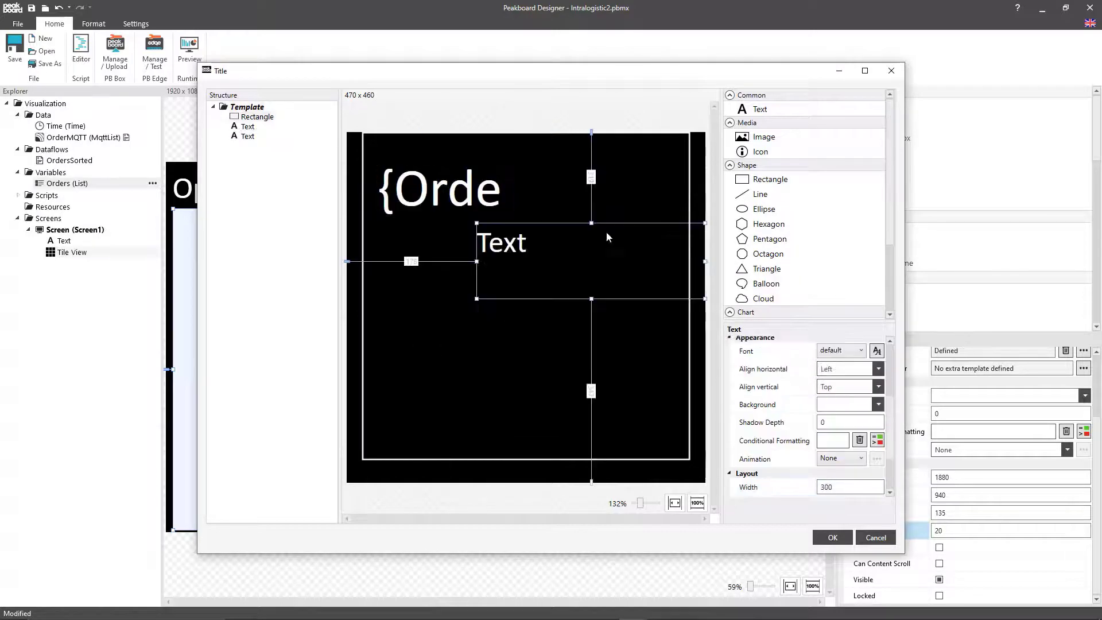
left_click(724, 434)
left_click(859, 425)
type("148")
key("Tab")
type("42")
Step: Add a horizontal divider line under the two texts, with width 390, height 20, top 107 and left 40
key("Tab")
type("66")
key("Tab")
type("283")
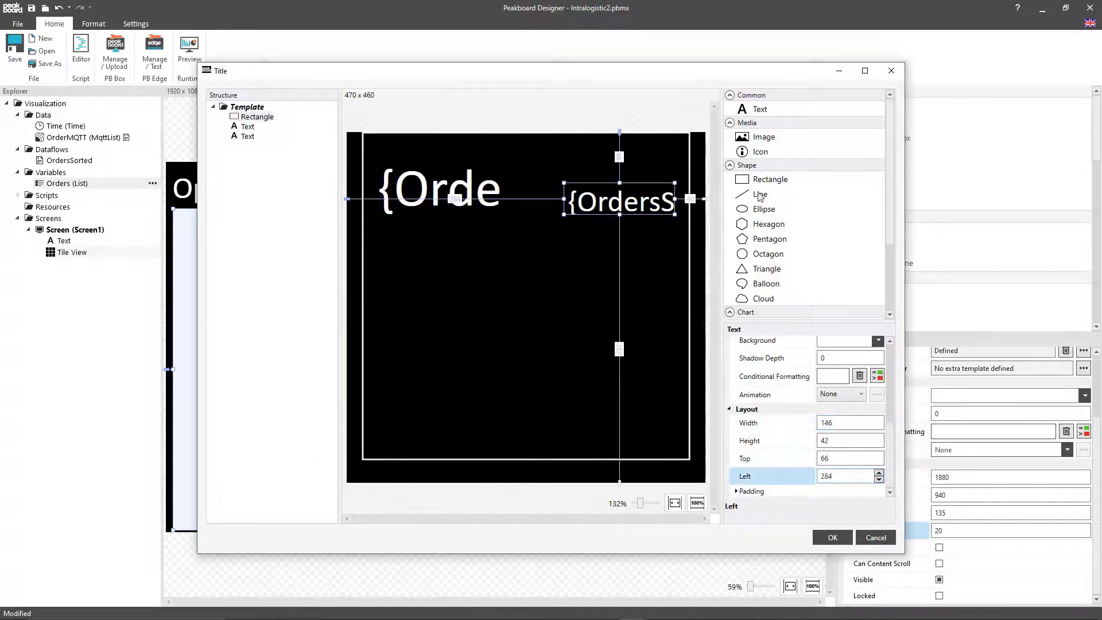
left_click_drag(761, 194, 545, 242)
type("90")
Step: Add a text bound to the Order column of OrdersSorted below the divider line, with width 390, height 292 and top 138
key("Tab")
type("20")
key("Tab")
type("107")
key("Tab")
type("40")
left_click_drag(760, 110, 543, 296)
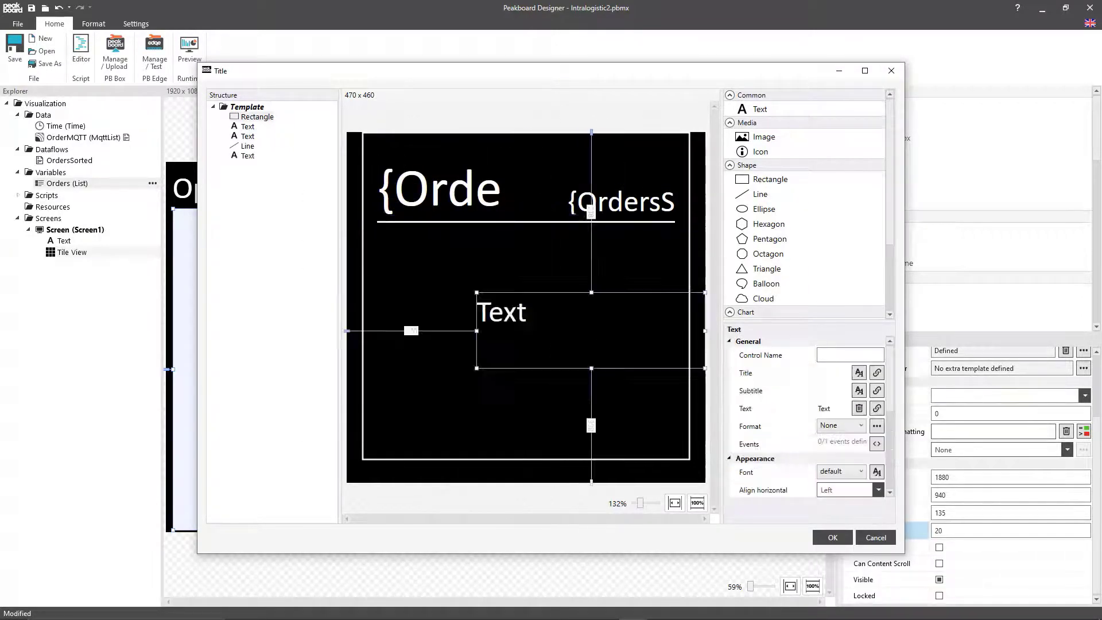
scroll(896, 428, "down", 2)
type("450")
key("Tab")
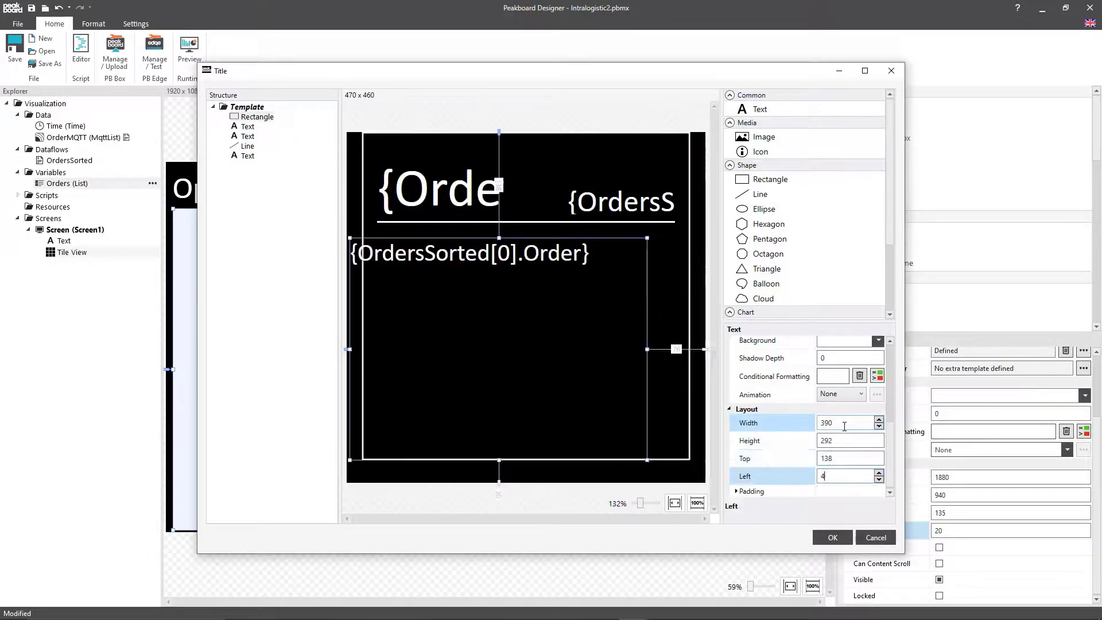